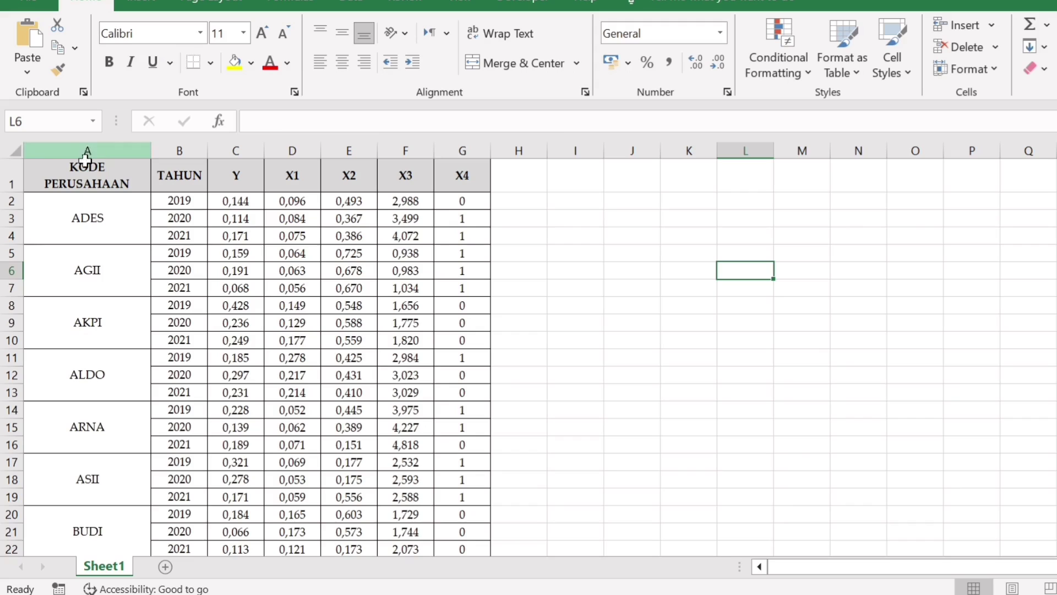
Examine the worksheet's header row, company code and year columns, and the Y and X1 to X4 variable columns.
{"action": "left_click_drag", "start_coordinate": [68, 167], "coordinate": [468, 179]}
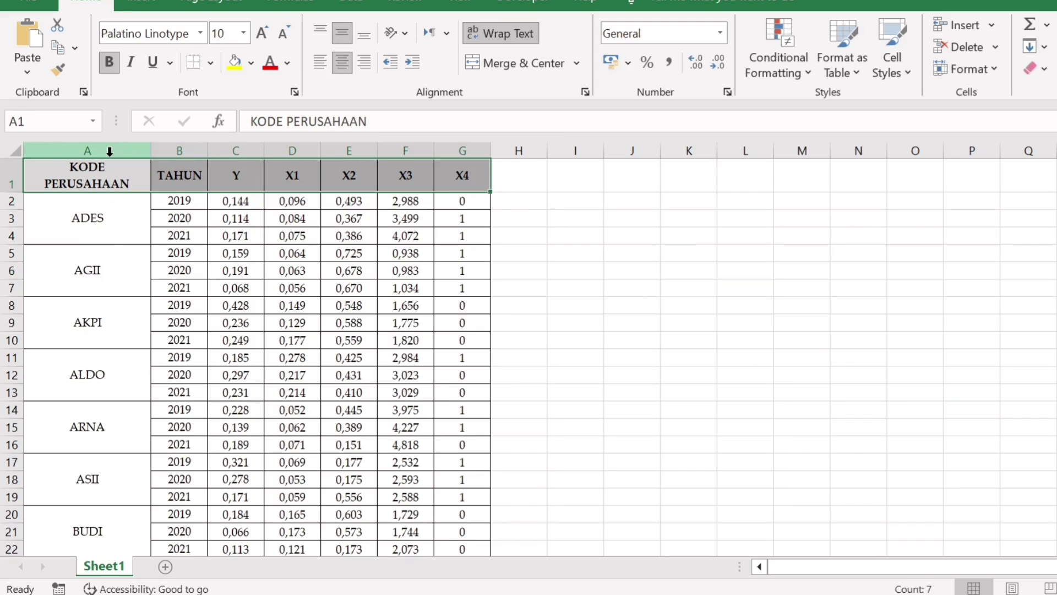
{"action": "left_click", "coordinate": [109, 150]}
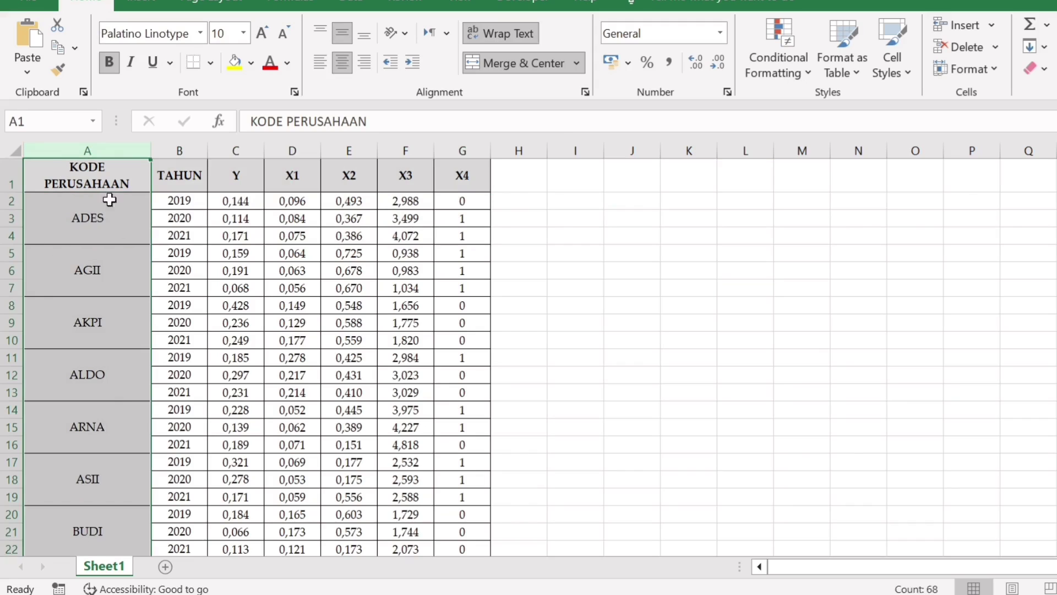
{"action": "left_click", "coordinate": [181, 144]}
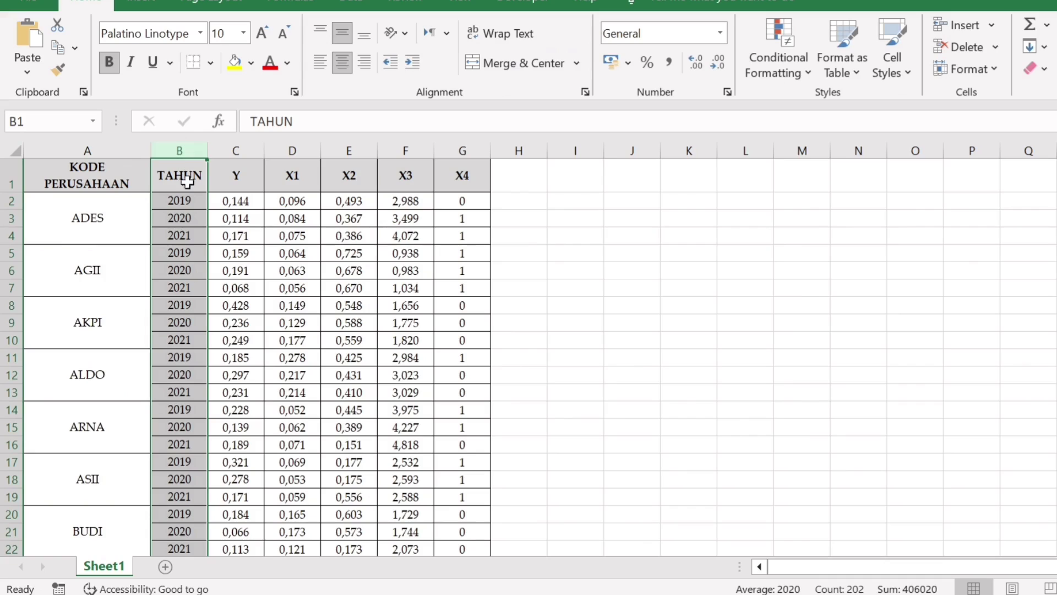
{"action": "left_click", "coordinate": [196, 201]}
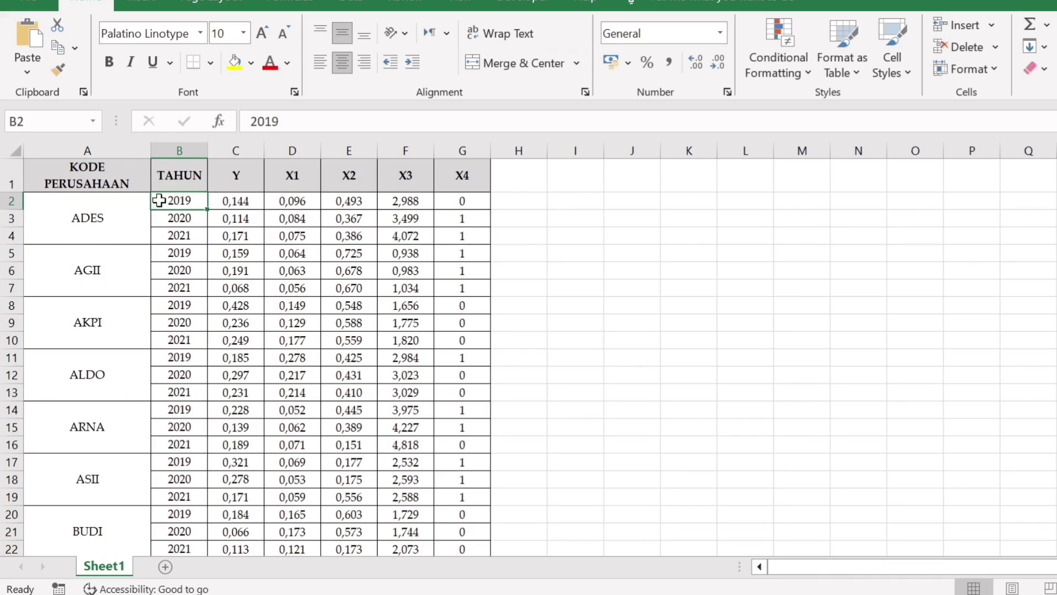
{"action": "left_click", "coordinate": [159, 218]}
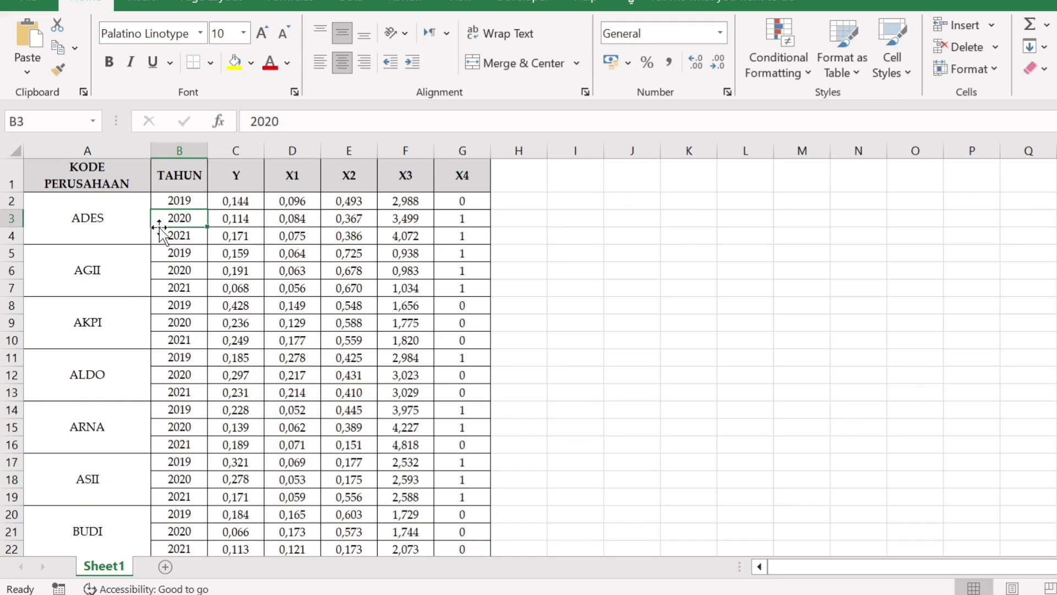
{"action": "left_click", "coordinate": [159, 235]}
{"action": "left_click_drag", "start_coordinate": [160, 201], "coordinate": [171, 232]}
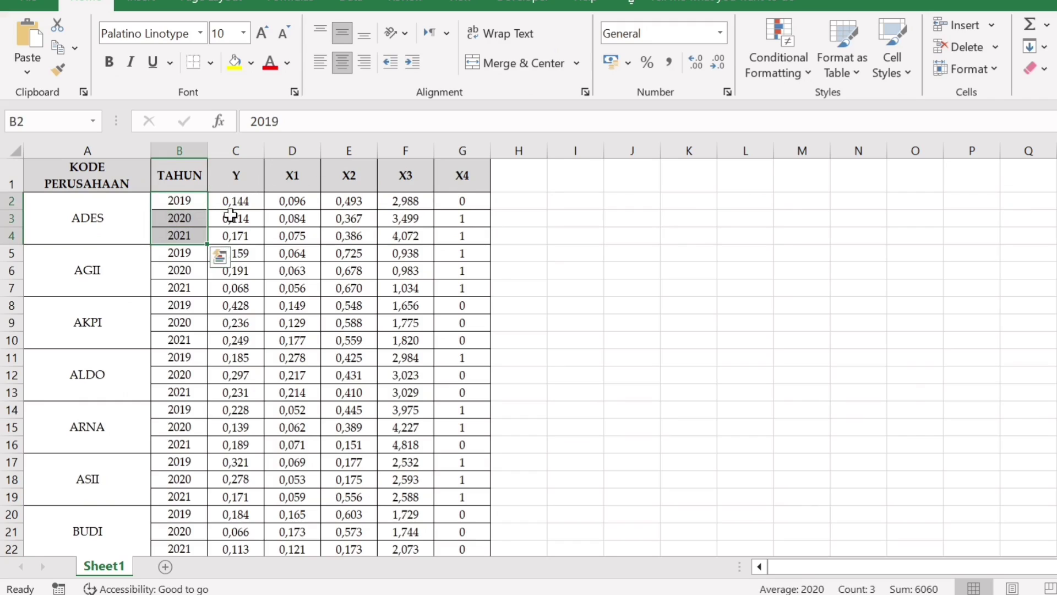
{"action": "left_click", "coordinate": [292, 175]}
{"action": "left_click_drag", "start_coordinate": [291, 175], "coordinate": [462, 194]}
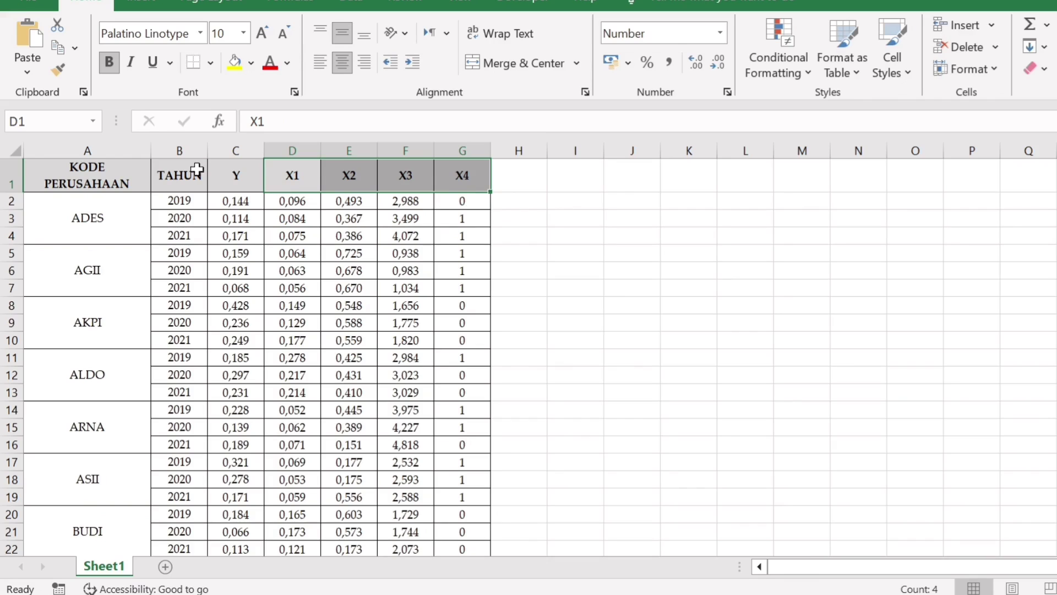
{"action": "left_click", "coordinate": [226, 177]}
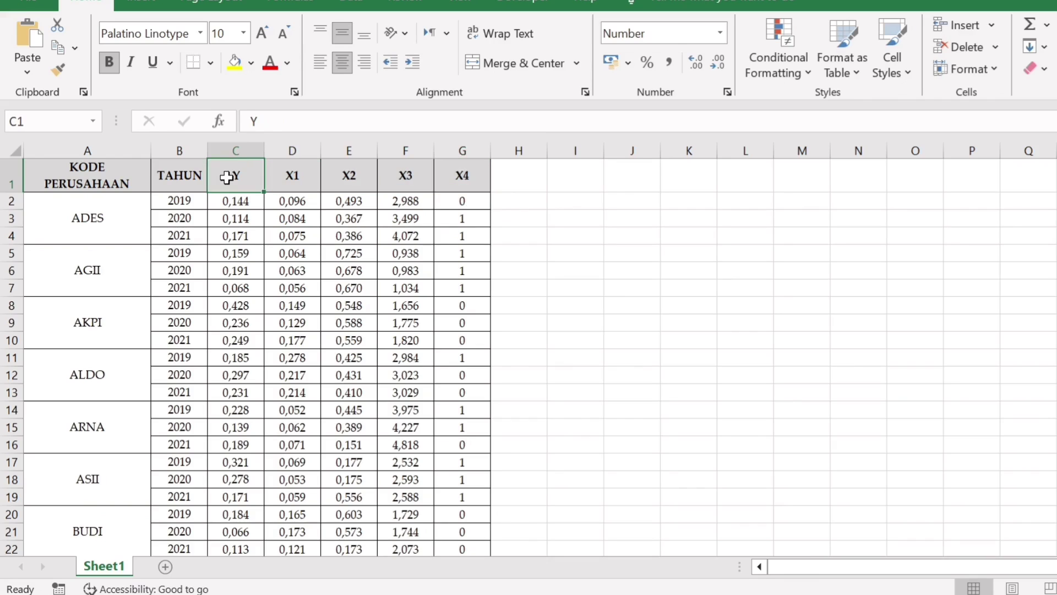
{"action": "left_click", "coordinate": [515, 238]}
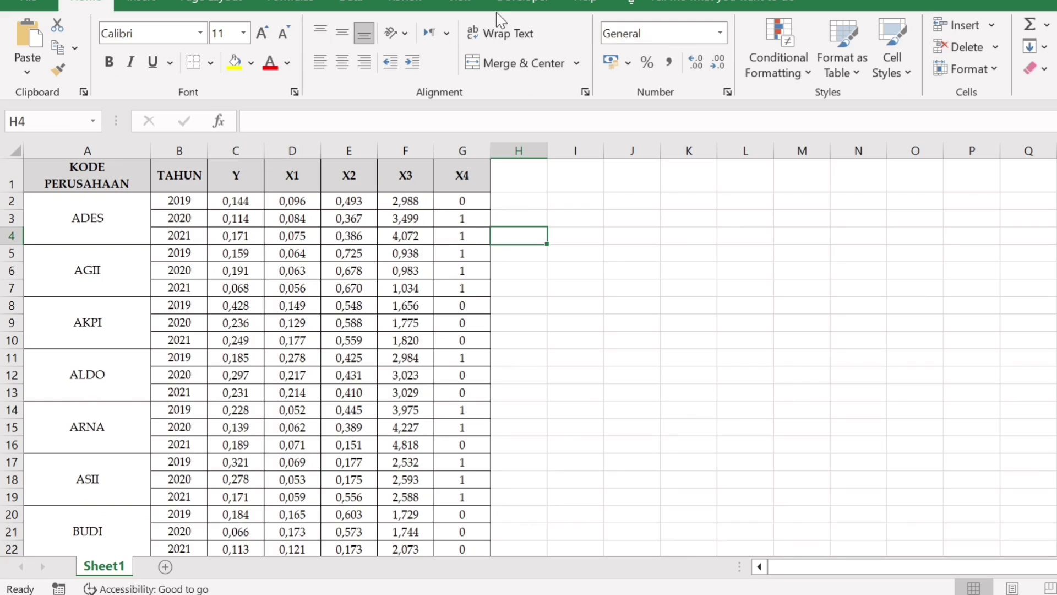
Switch to SPSS Statistics, start opening a data file and set the file type to Excel (*.xls, *.xlsx, *.xlsm).
{"action": "mouse_move", "coordinate": [531, 1]}
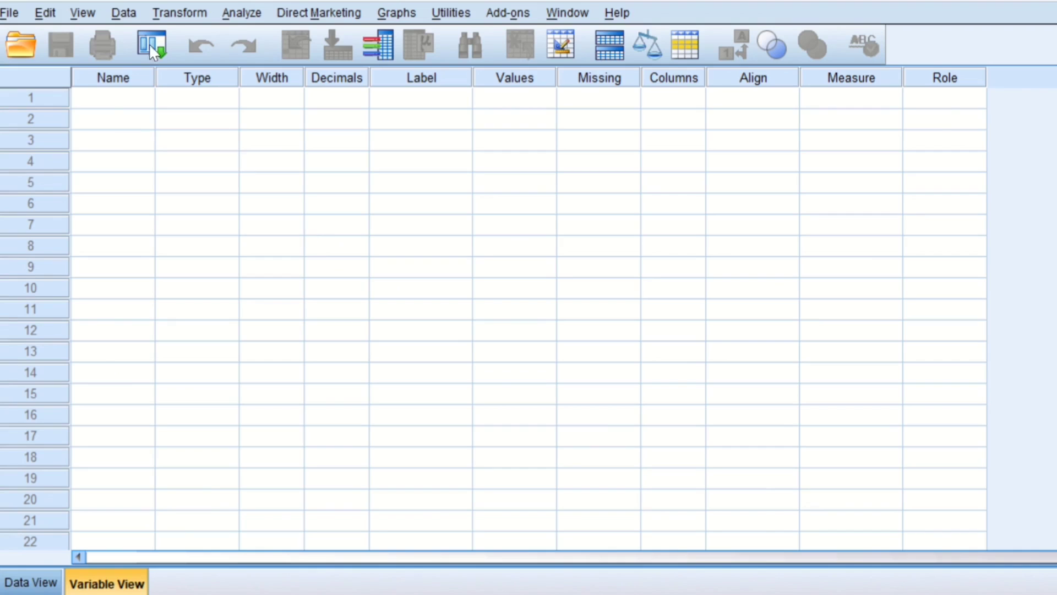
{"action": "left_click", "coordinate": [9, 13]}
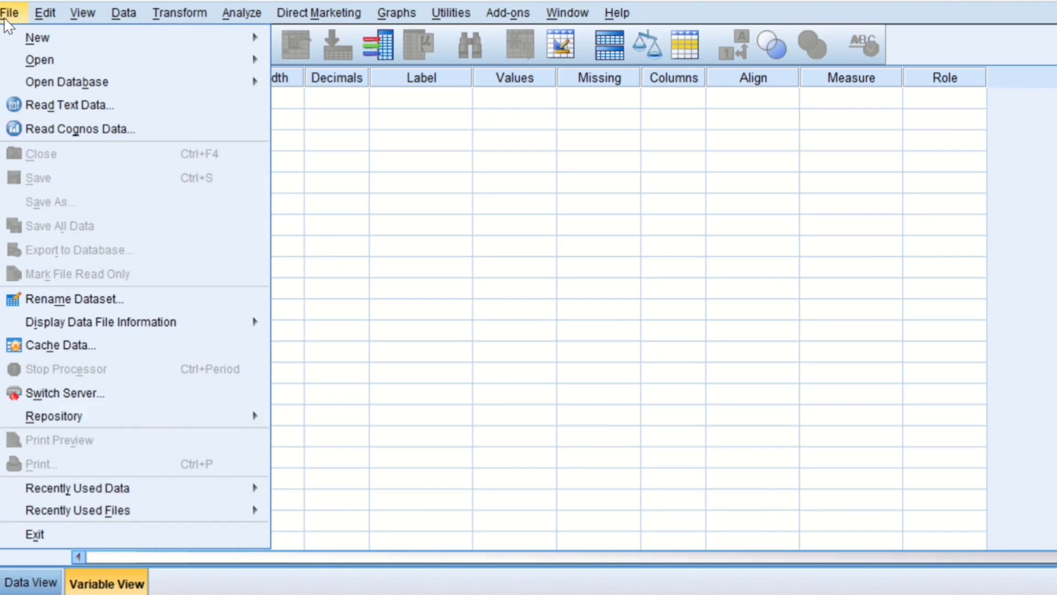
{"action": "mouse_move", "coordinate": [51, 72]}
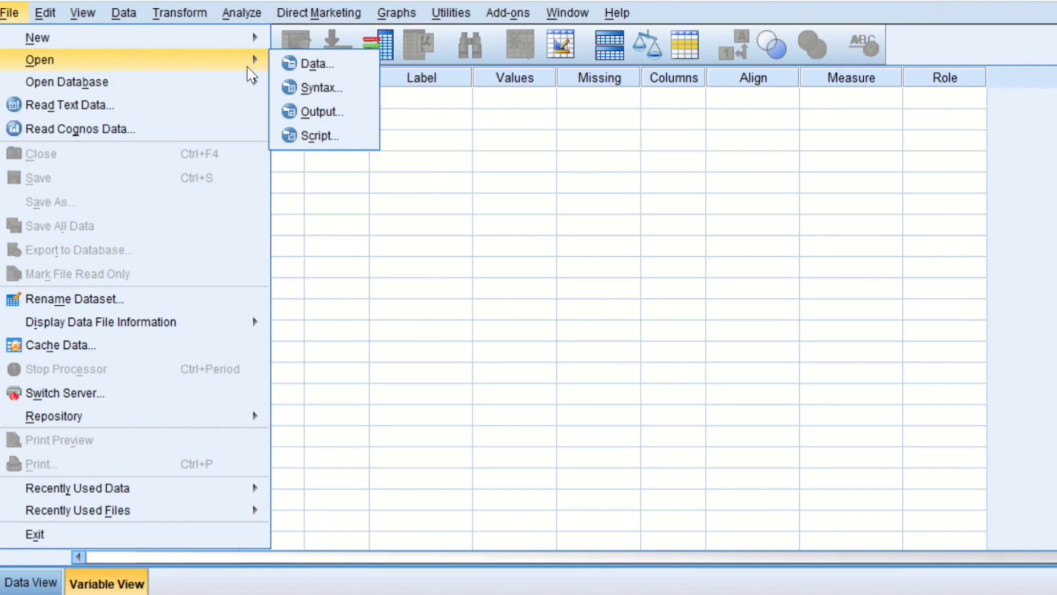
{"action": "left_click", "coordinate": [308, 65]}
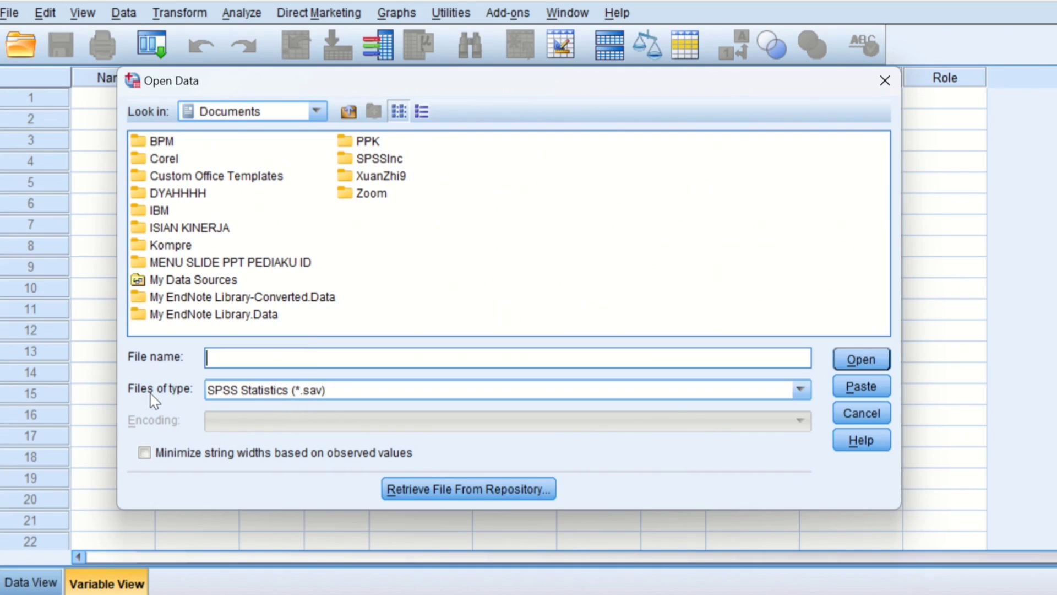
{"action": "left_click", "coordinate": [243, 392]}
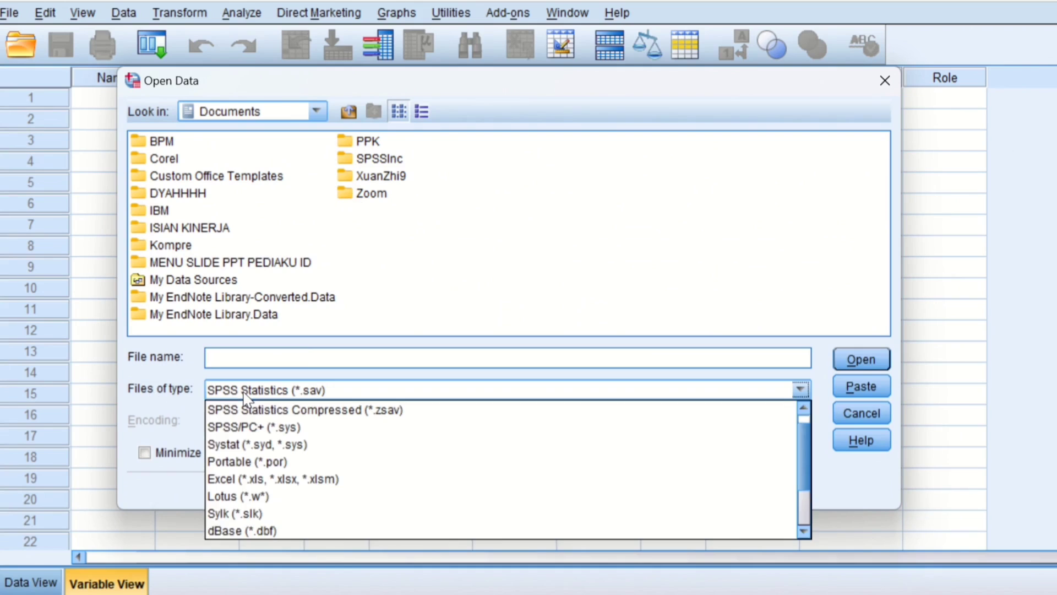
{"action": "left_click", "coordinate": [283, 480]}
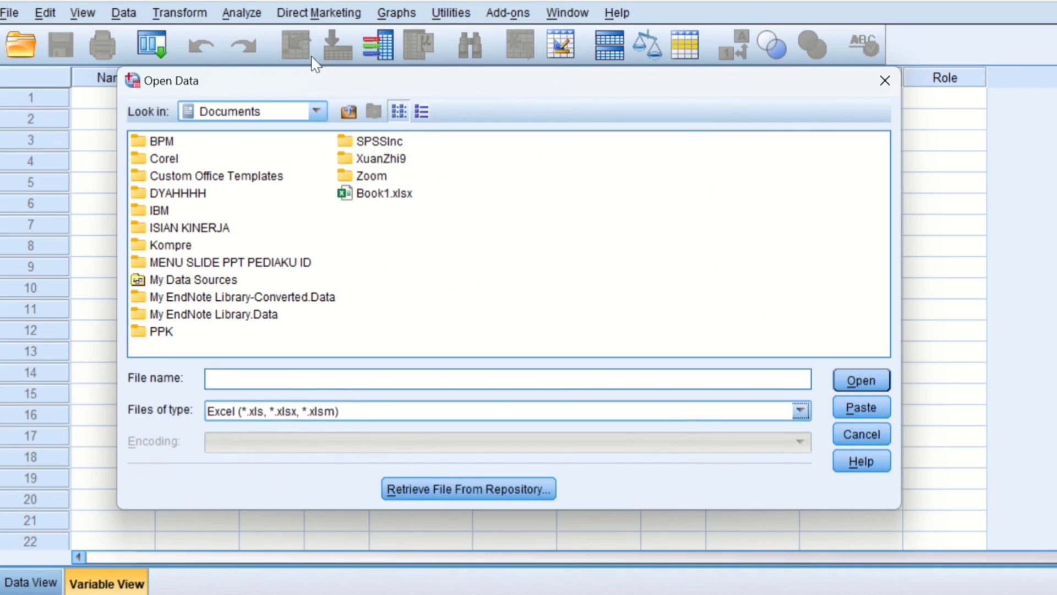
Import Sheet1 of CONTOH DATA.xlsx from the Downloads folder, reading variable names from the first row of data.
{"action": "left_click", "coordinate": [315, 111]}
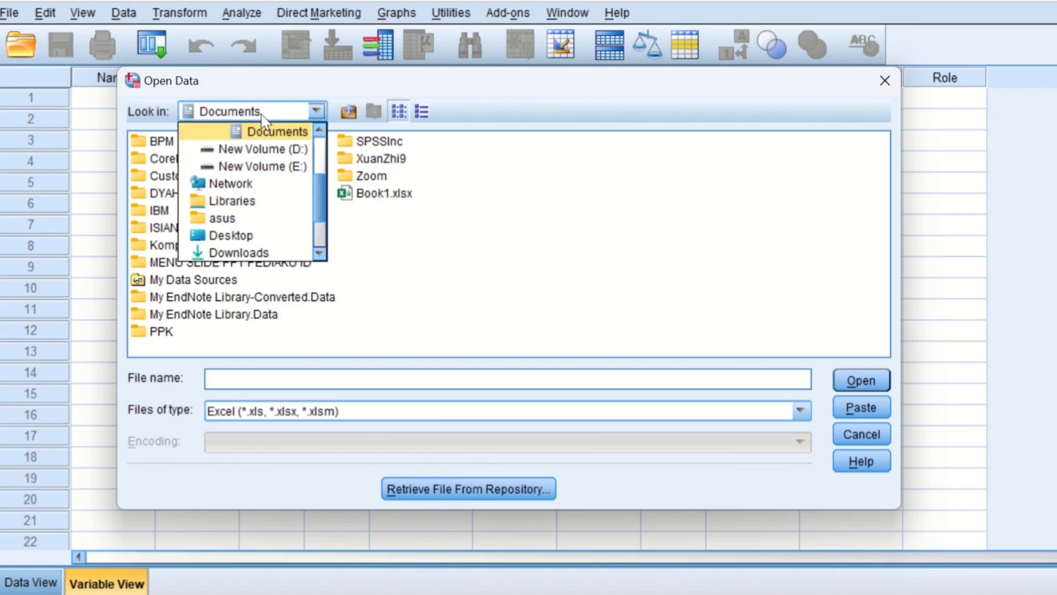
{"action": "scroll", "coordinate": [311, 150], "scroll_direction": "up", "scroll_amount": 2}
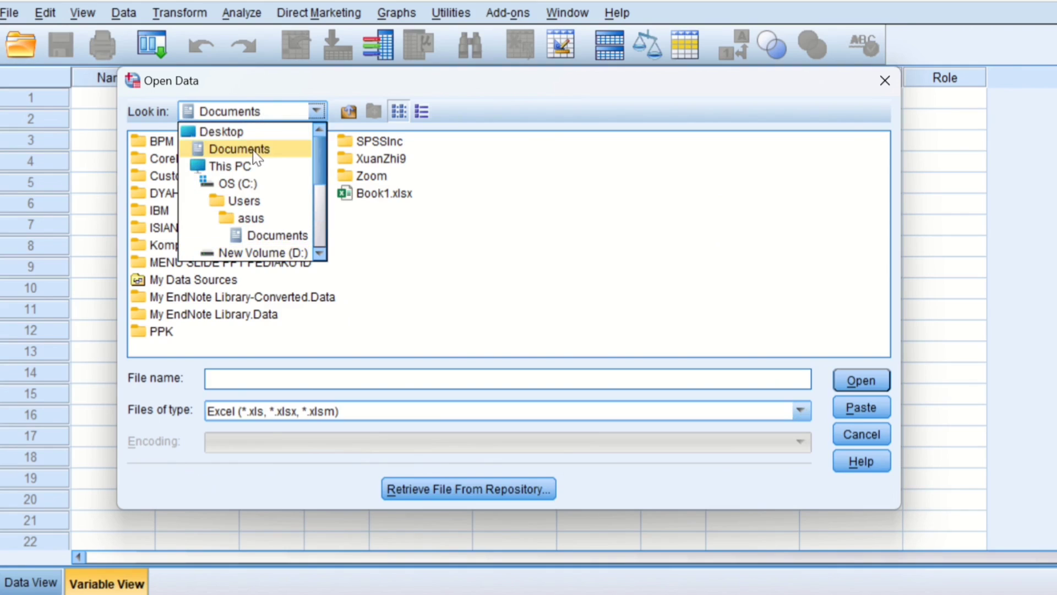
{"action": "left_click", "coordinate": [239, 135]}
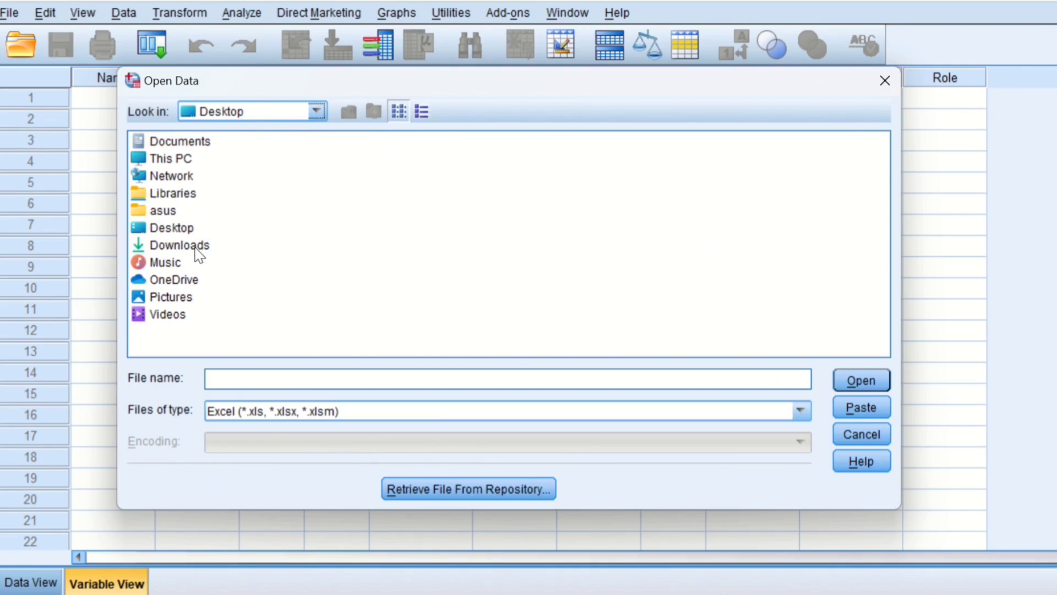
{"action": "left_click", "coordinate": [197, 252]}
{"action": "double_click", "coordinate": [197, 252]}
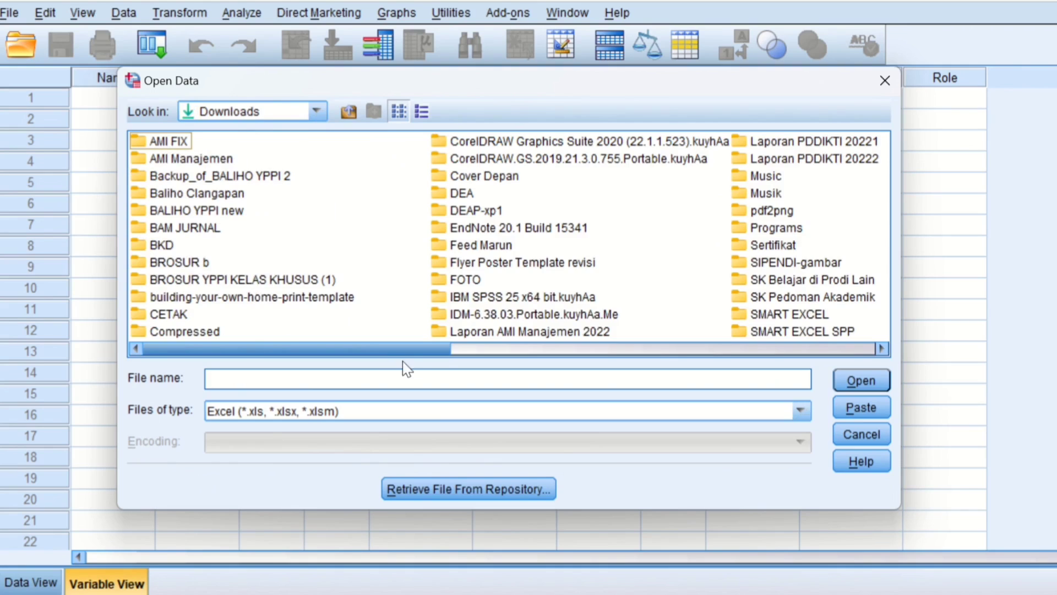
{"action": "left_click_drag", "start_coordinate": [416, 353], "coordinate": [758, 388]}
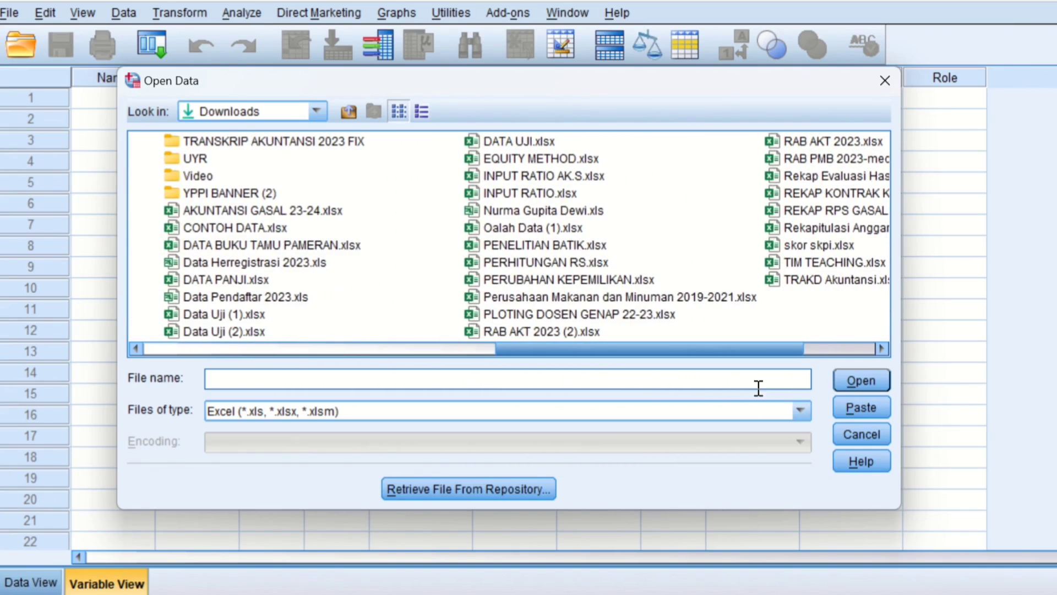
{"action": "left_click", "coordinate": [253, 229]}
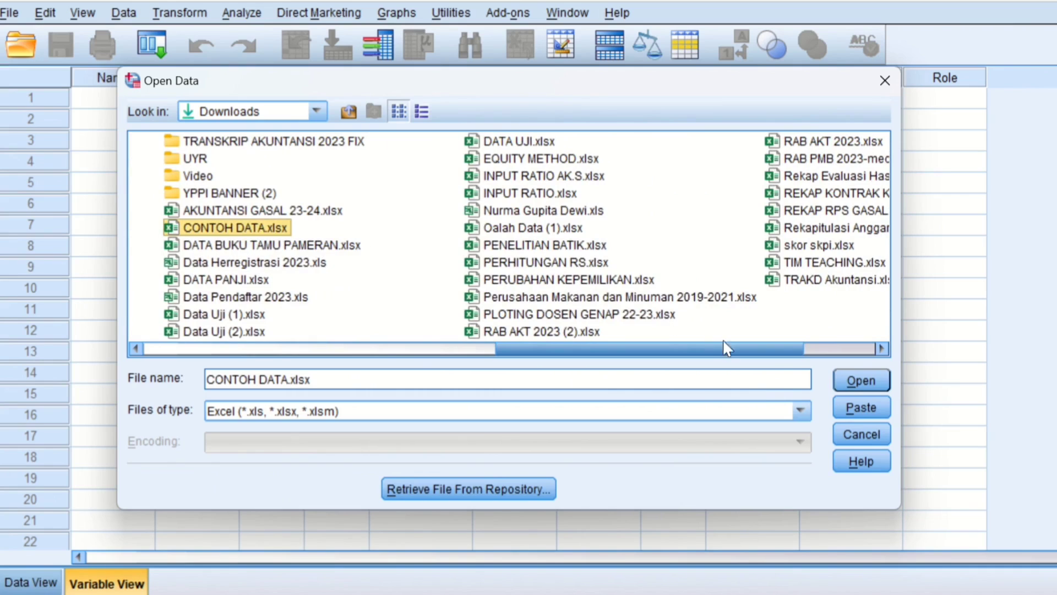
{"action": "left_click", "coordinate": [858, 379]}
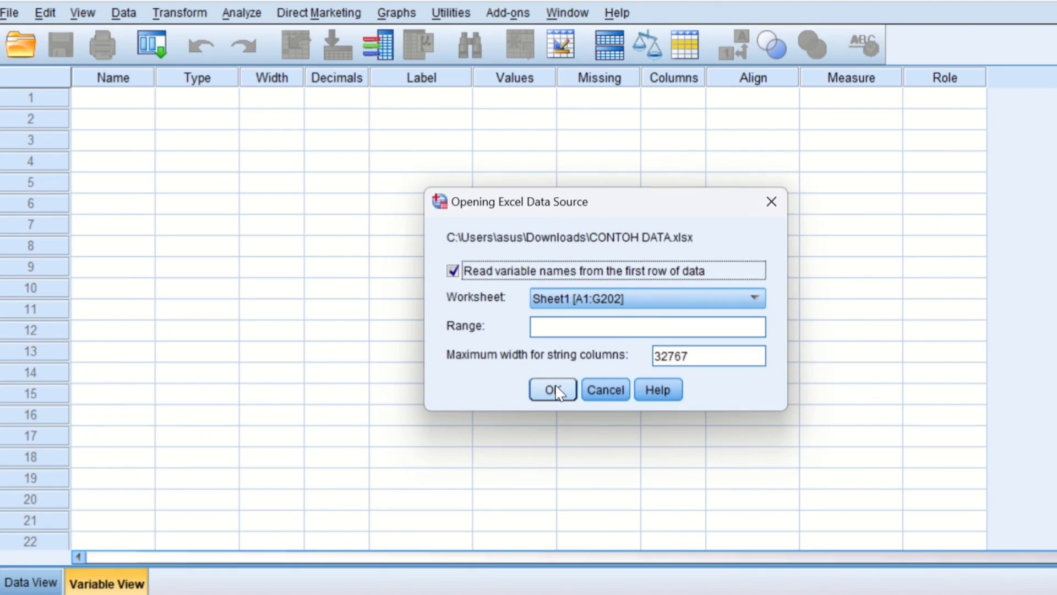
{"action": "left_click", "coordinate": [553, 390]}
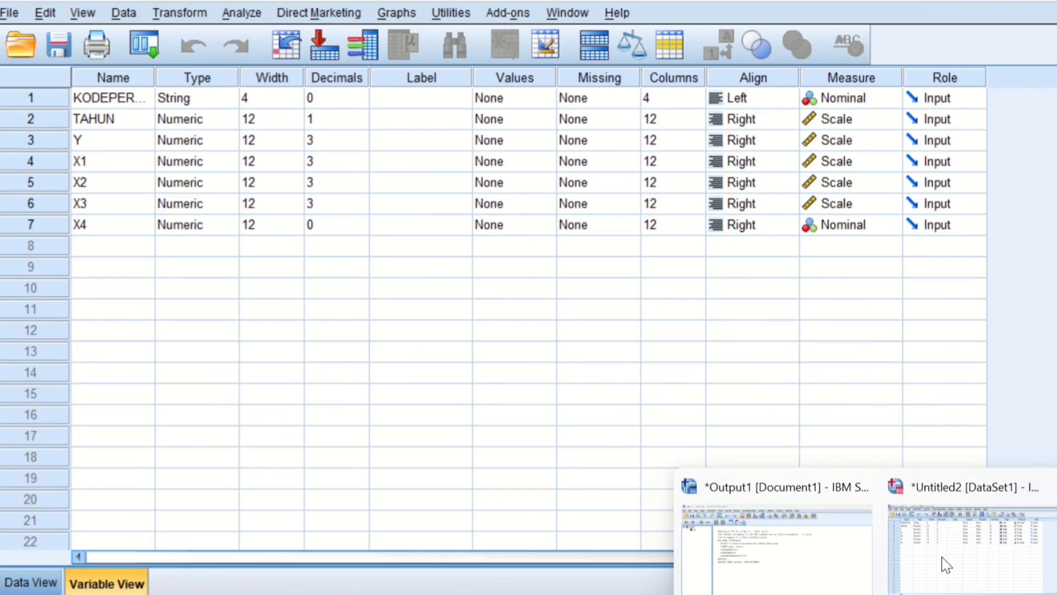
Bring the imported dataset to the front, show its data rows and widen the KODEPERUSAHAAN column.
{"action": "left_click", "coordinate": [944, 560]}
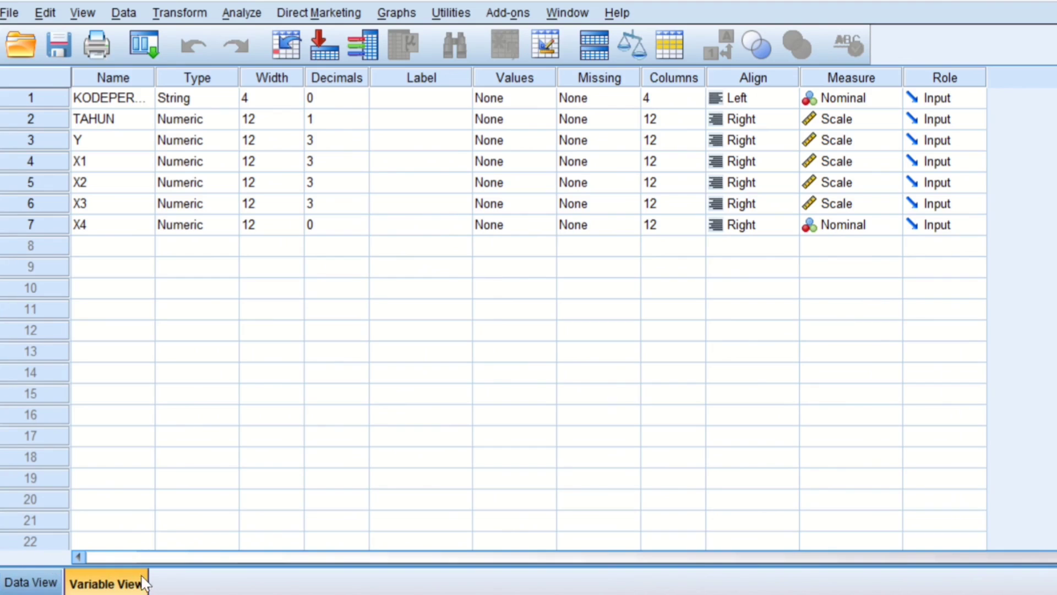
{"action": "left_click", "coordinate": [50, 588]}
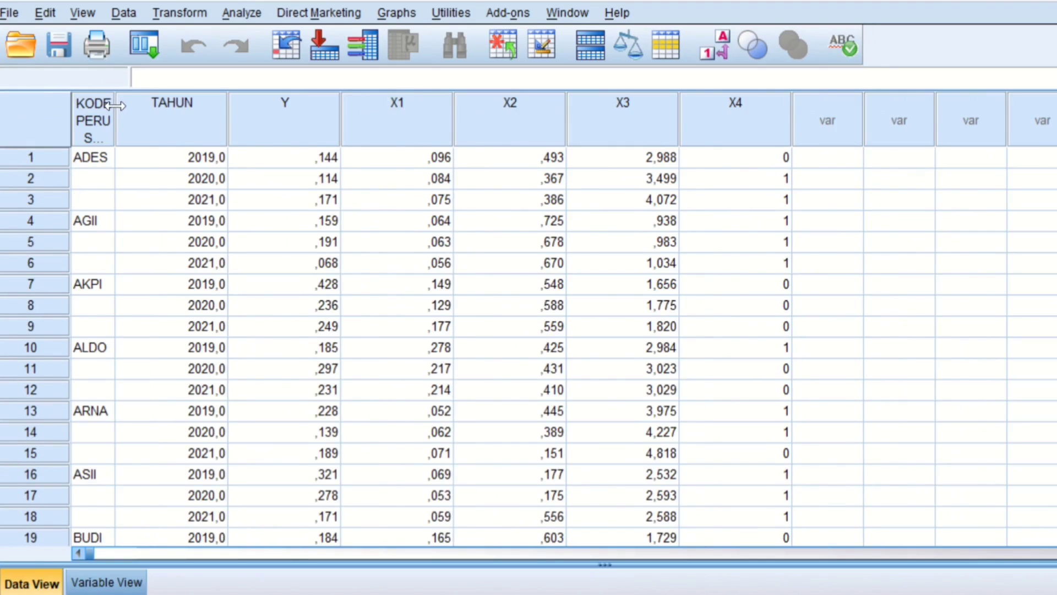
{"action": "left_click_drag", "start_coordinate": [115, 107], "coordinate": [163, 121]}
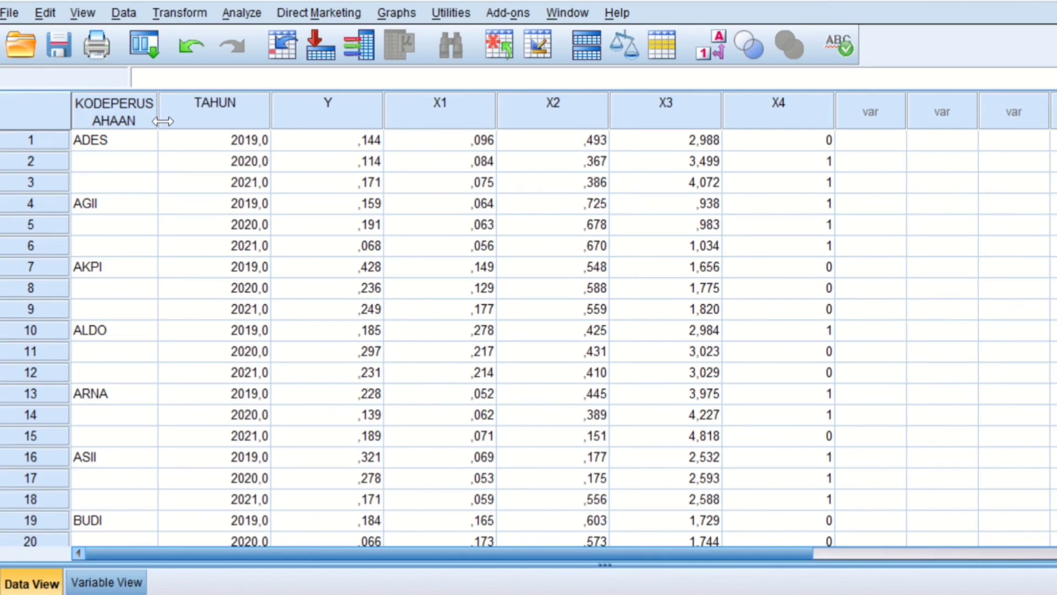
Set the TAHUN variable's decimals to 0 and check the years in the data rows.
{"action": "left_click", "coordinate": [120, 585]}
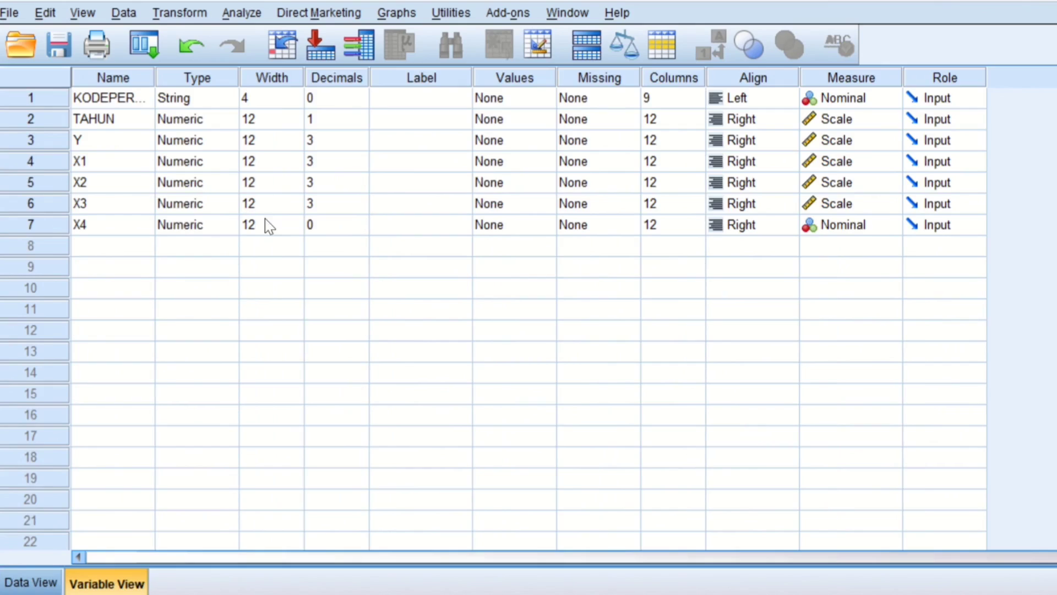
{"action": "left_click", "coordinate": [33, 582]}
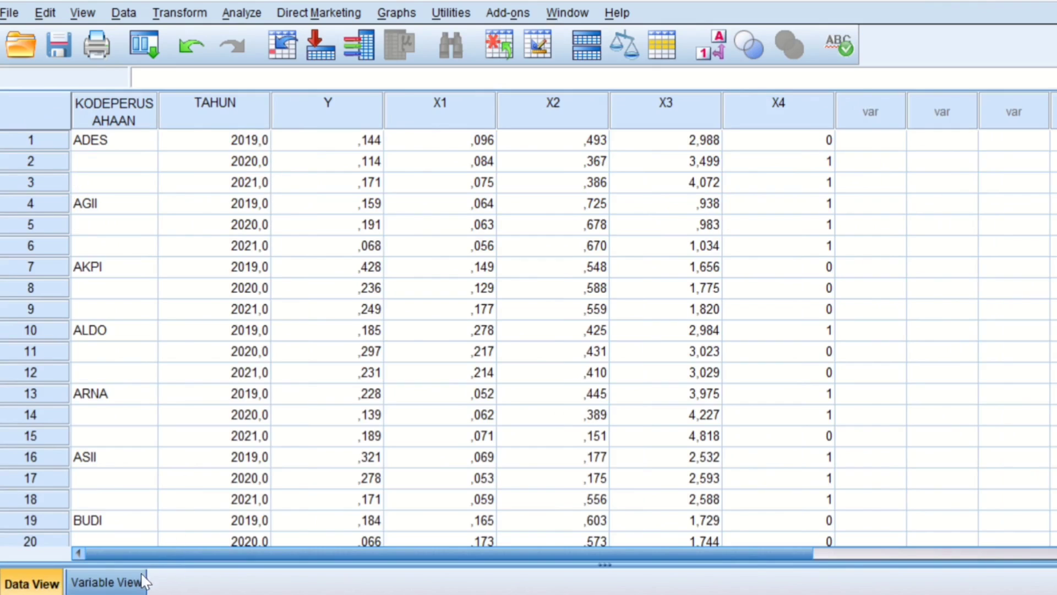
{"action": "left_click", "coordinate": [111, 582]}
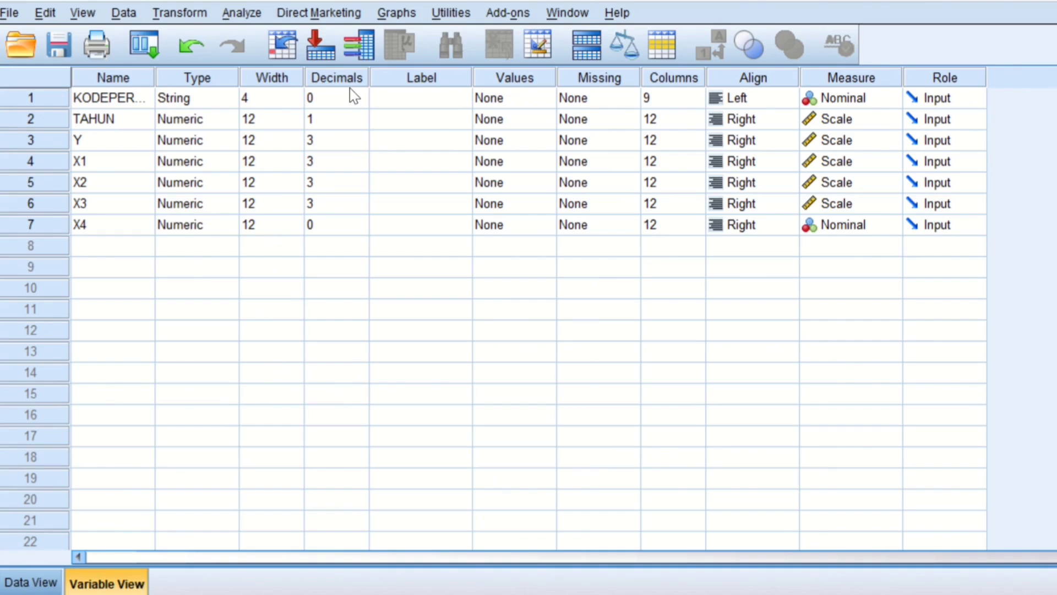
{"action": "left_click", "coordinate": [363, 126]}
{"action": "left_click", "coordinate": [361, 125]}
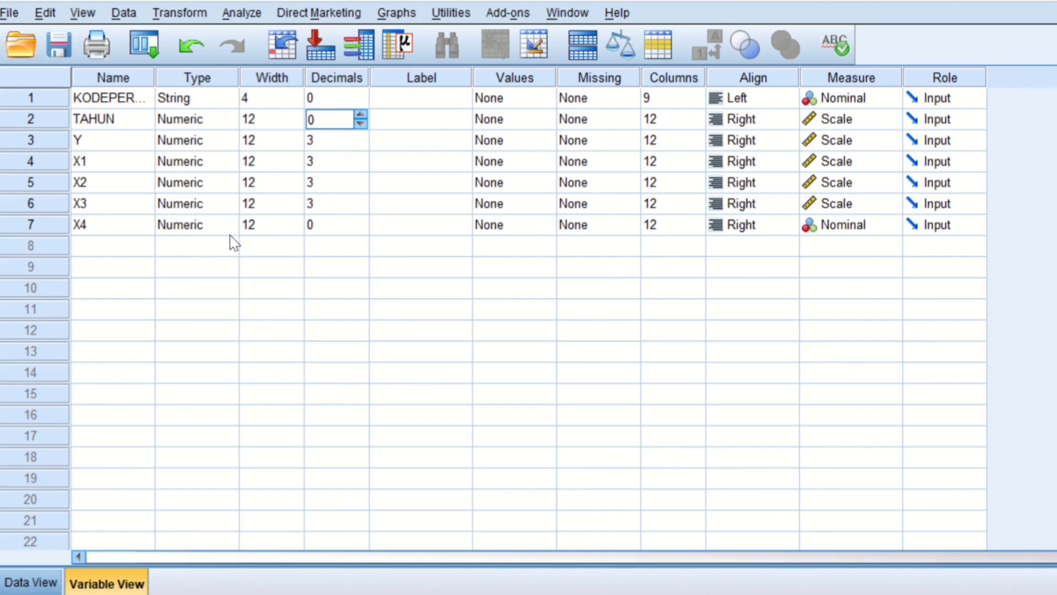
{"action": "left_click", "coordinate": [30, 583]}
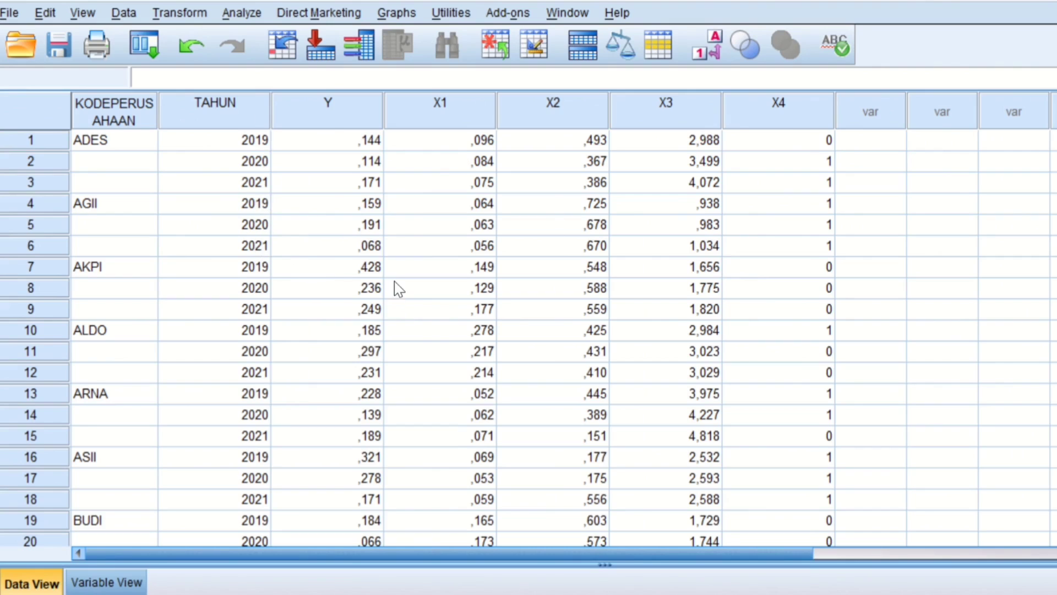
Set the decimals of variables Y, X1, X2 and X3 to 2 in the variable definitions.
{"action": "left_click", "coordinate": [134, 582]}
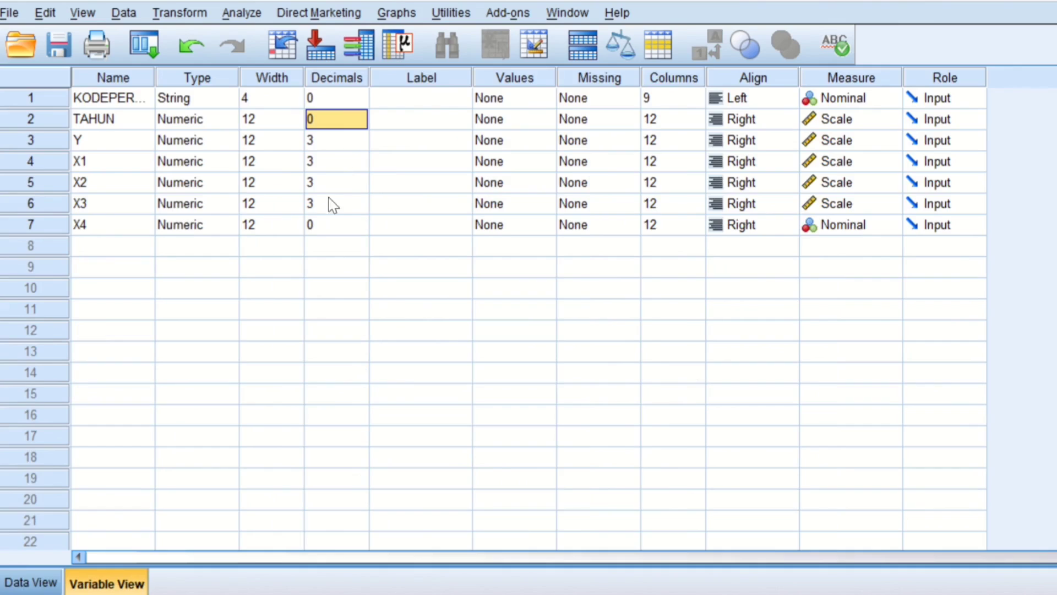
{"action": "left_click", "coordinate": [363, 146]}
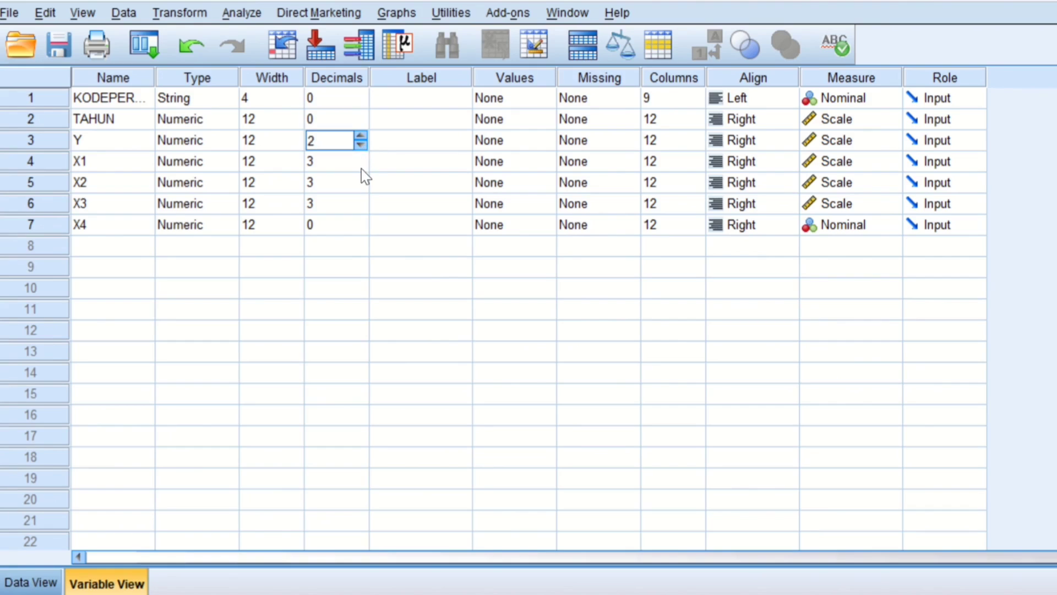
{"action": "left_click", "coordinate": [361, 169]}
{"action": "left_click", "coordinate": [361, 170]}
{"action": "left_click", "coordinate": [361, 190]}
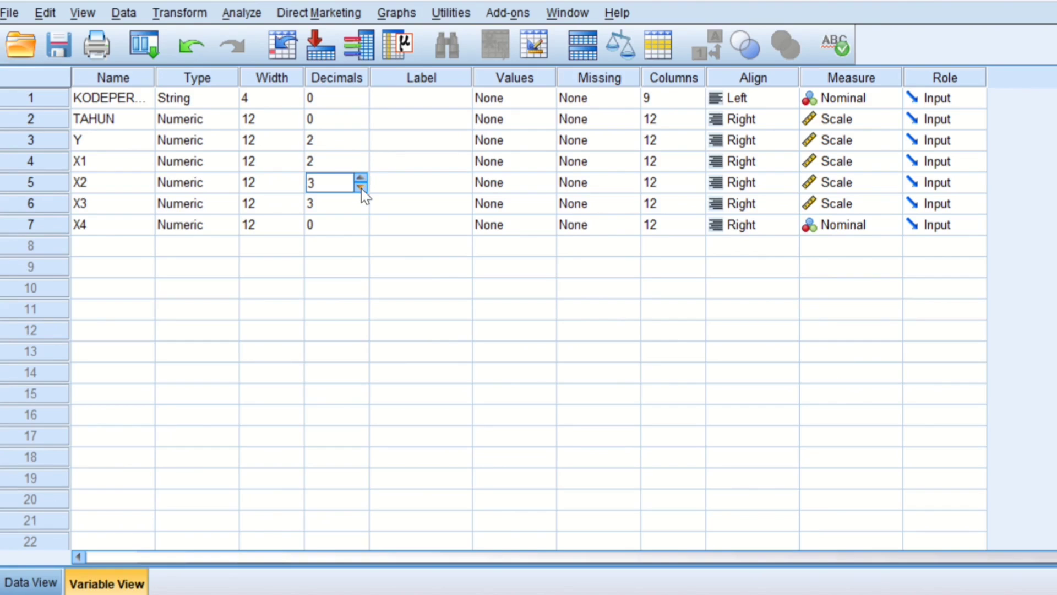
{"action": "left_click", "coordinate": [361, 190]}
{"action": "left_click", "coordinate": [361, 207]}
{"action": "left_click", "coordinate": [362, 208]}
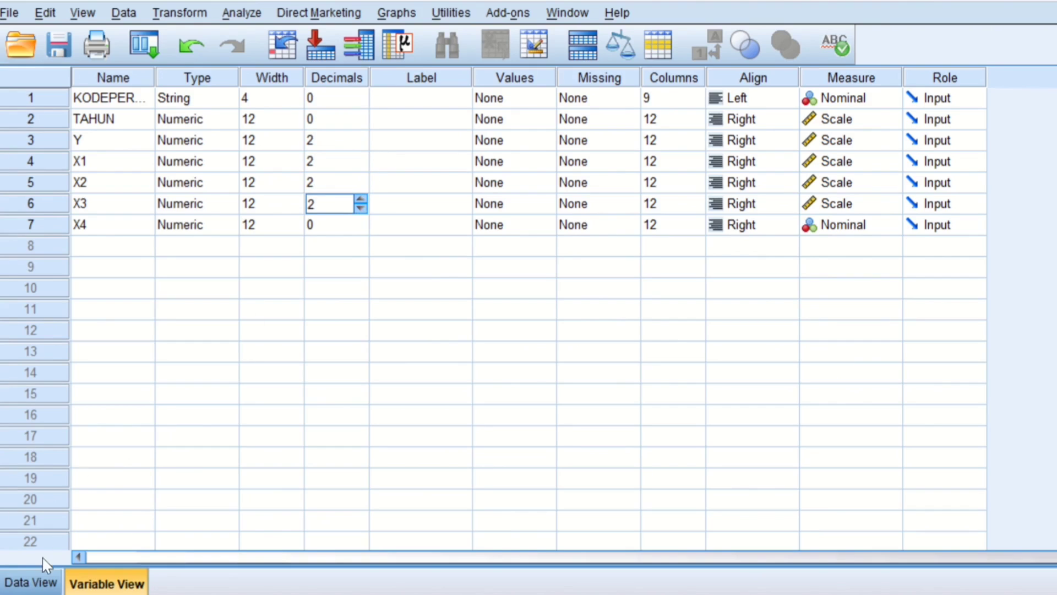
Return to the data rows and open the Linear Regression dialog, moving it over the dataset's middle columns.
{"action": "left_click", "coordinate": [33, 583]}
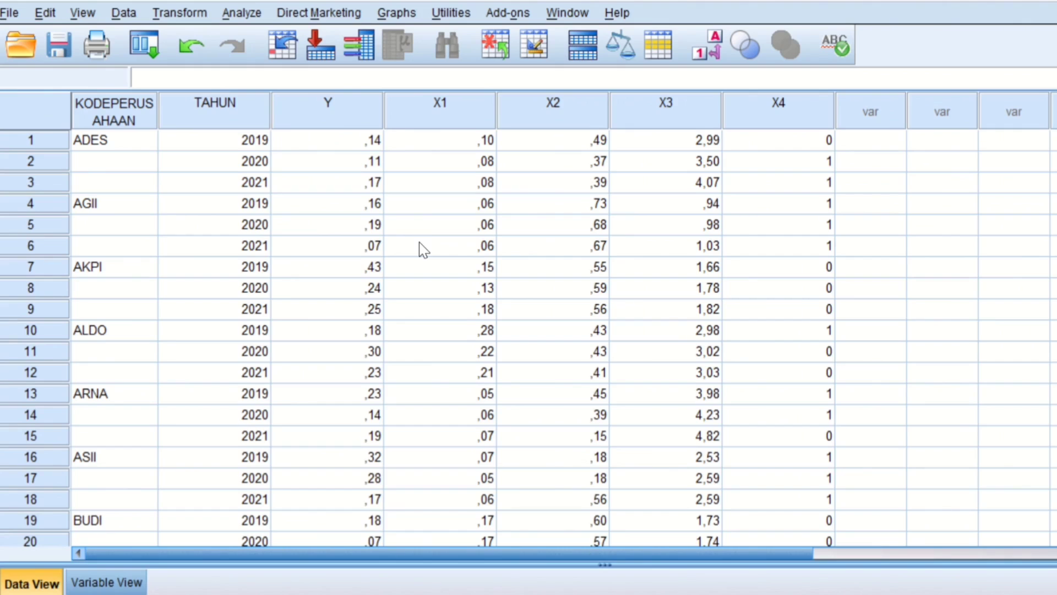
{"action": "left_click", "coordinate": [241, 13]}
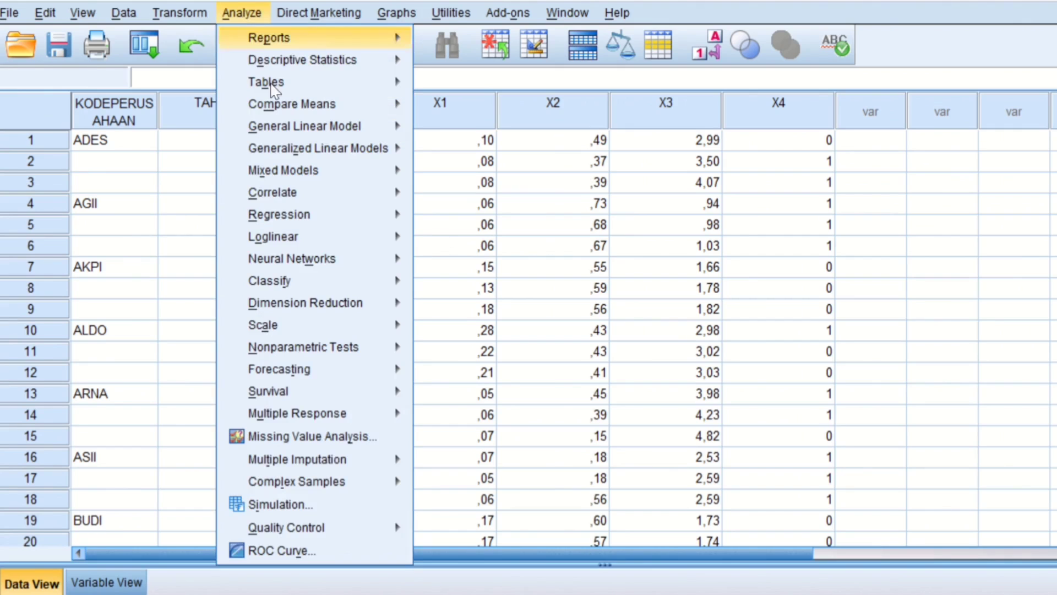
{"action": "mouse_move", "coordinate": [301, 216]}
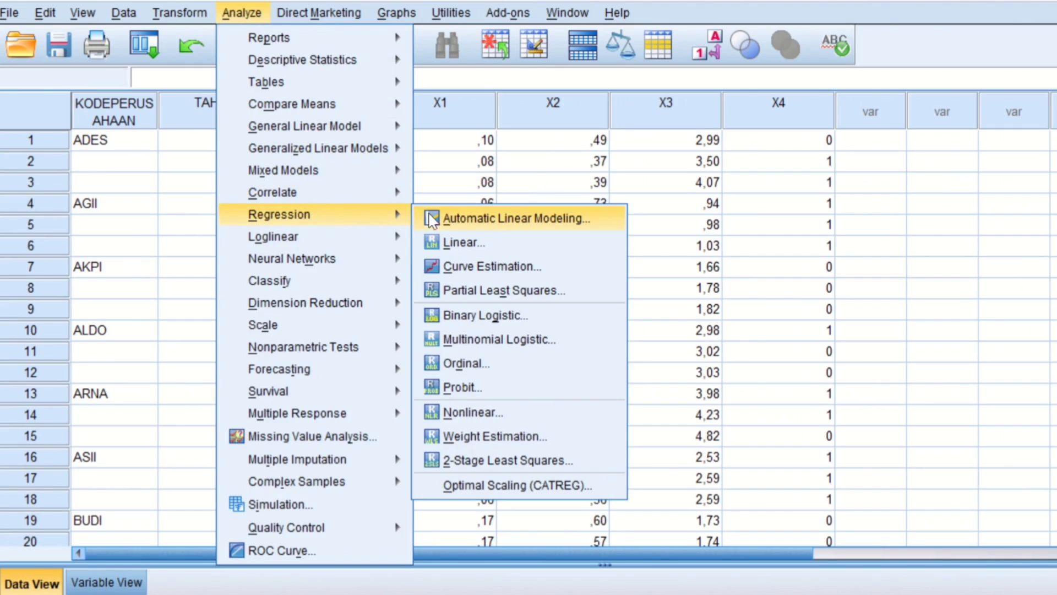
{"action": "left_click", "coordinate": [463, 245]}
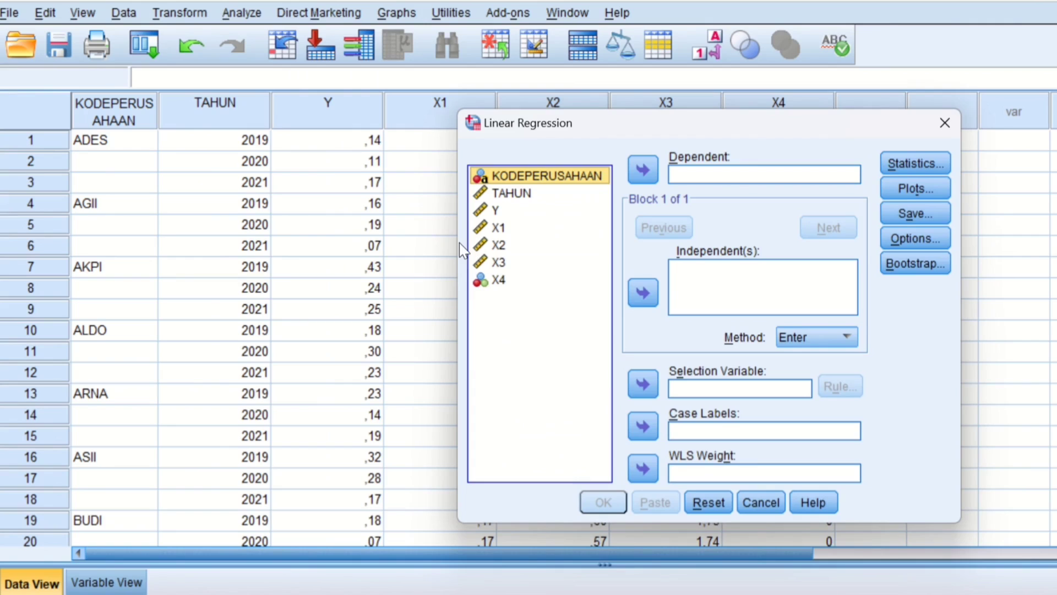
{"action": "left_click", "coordinate": [243, 12]}
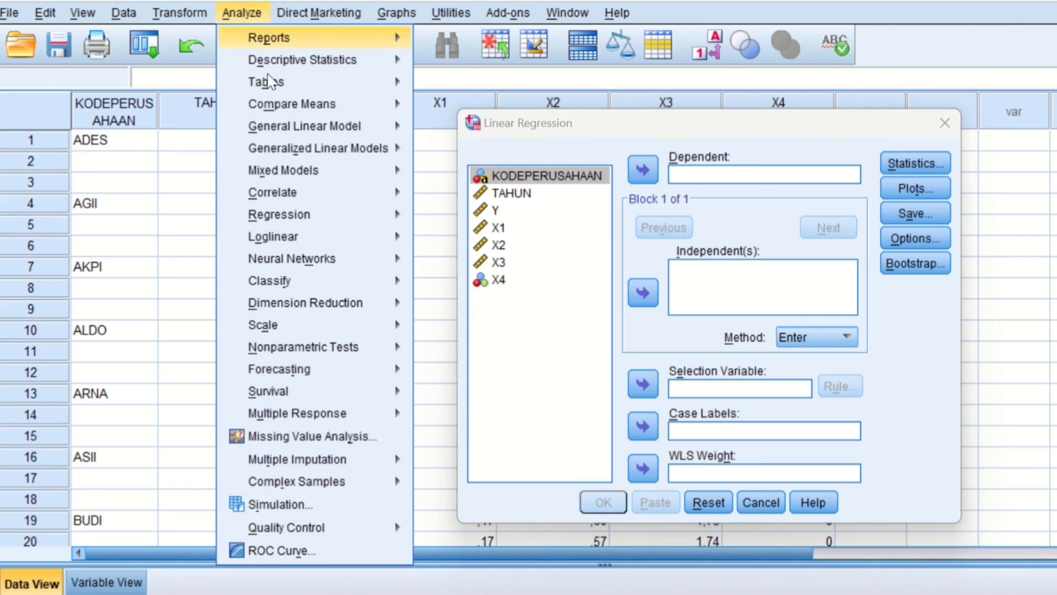
{"action": "mouse_move", "coordinate": [312, 219]}
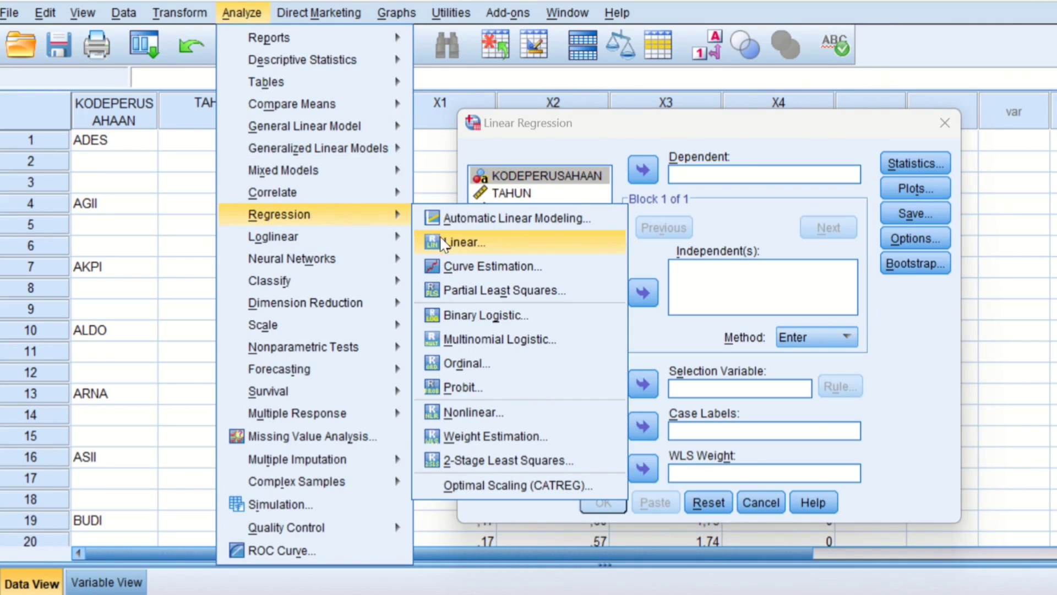
{"action": "left_click", "coordinate": [613, 125]}
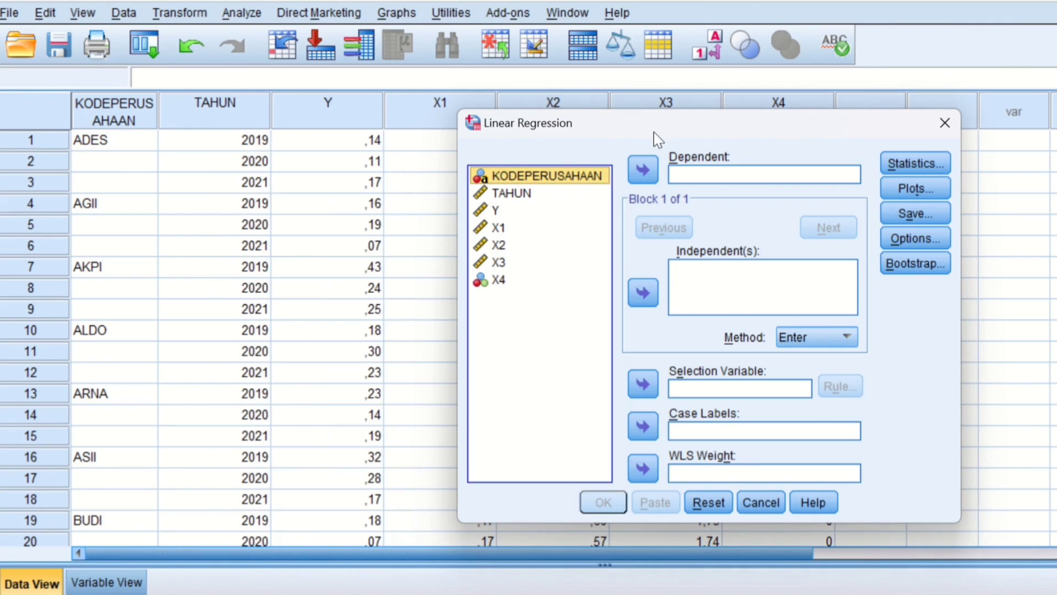
{"action": "left_click_drag", "start_coordinate": [654, 133], "coordinate": [419, 126]}
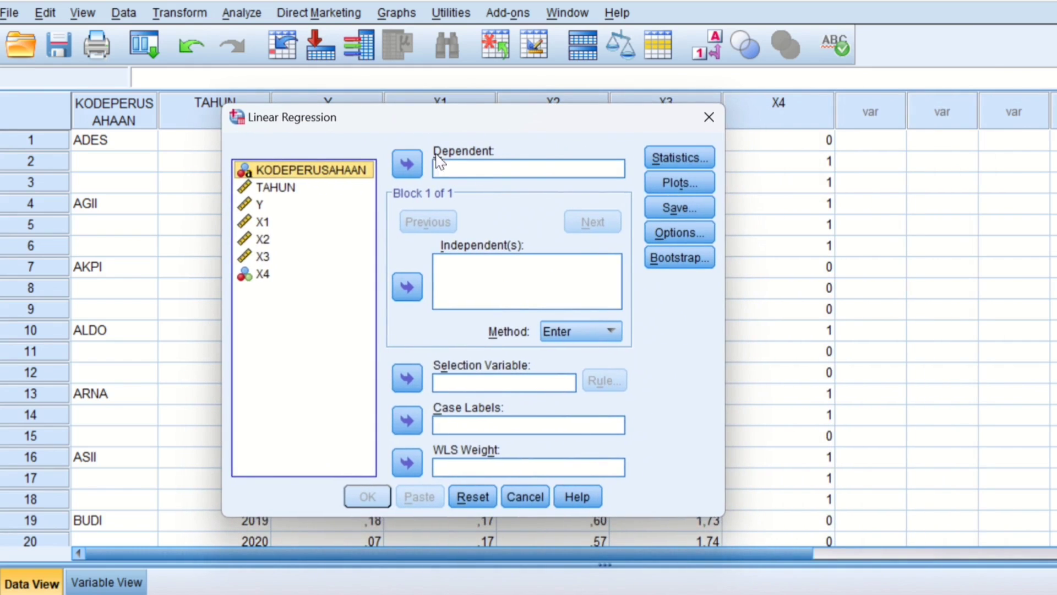
Assign Y as the dependent variable and X1, X2, X3 and X4 as the independent variables of the linear regression.
{"action": "left_click", "coordinate": [256, 205]}
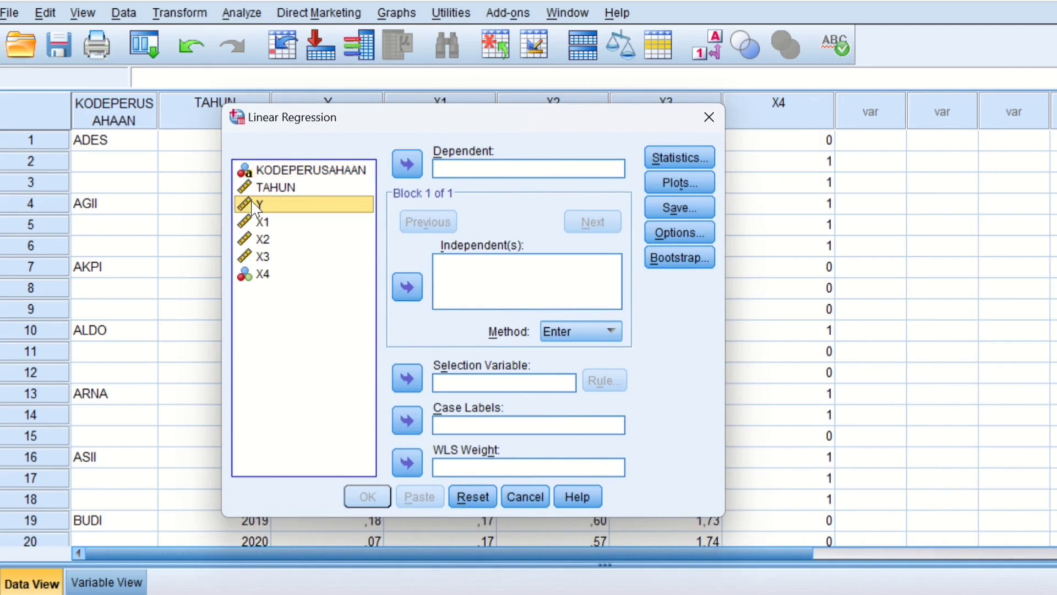
{"action": "left_click", "coordinate": [407, 165]}
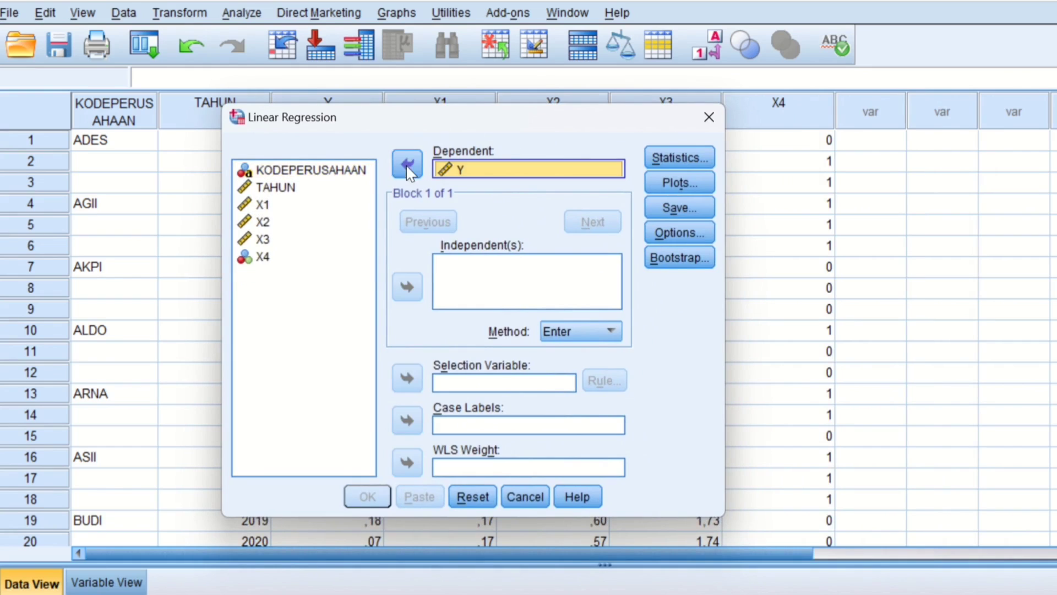
{"action": "left_click", "coordinate": [257, 203]}
{"action": "key", "text": "shift+Down"}
{"action": "key", "text": "shift+Down"}
{"action": "key", "text": "shift+Down"}
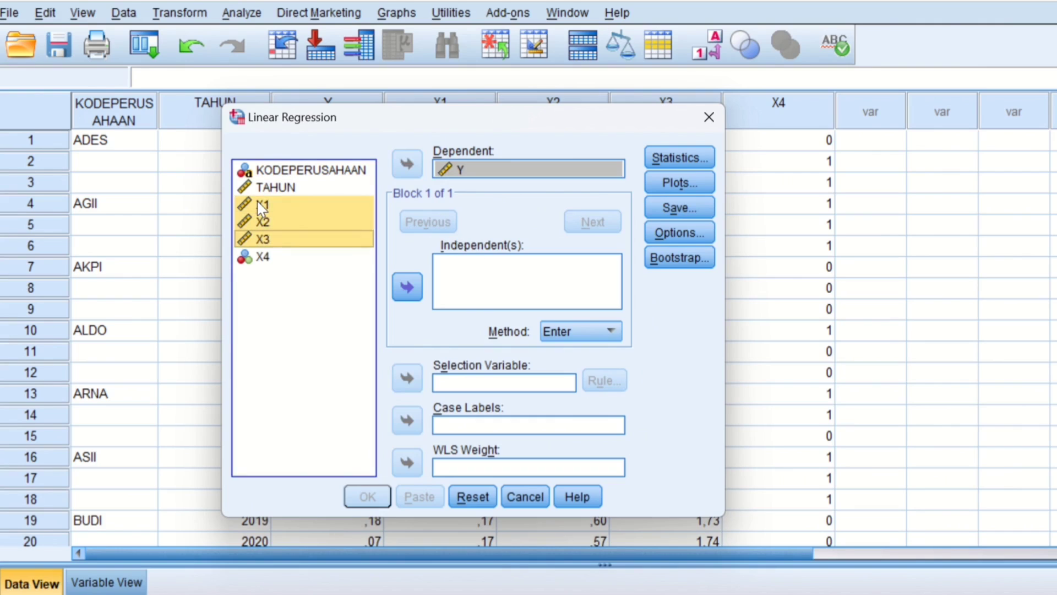
{"action": "left_click", "coordinate": [409, 292]}
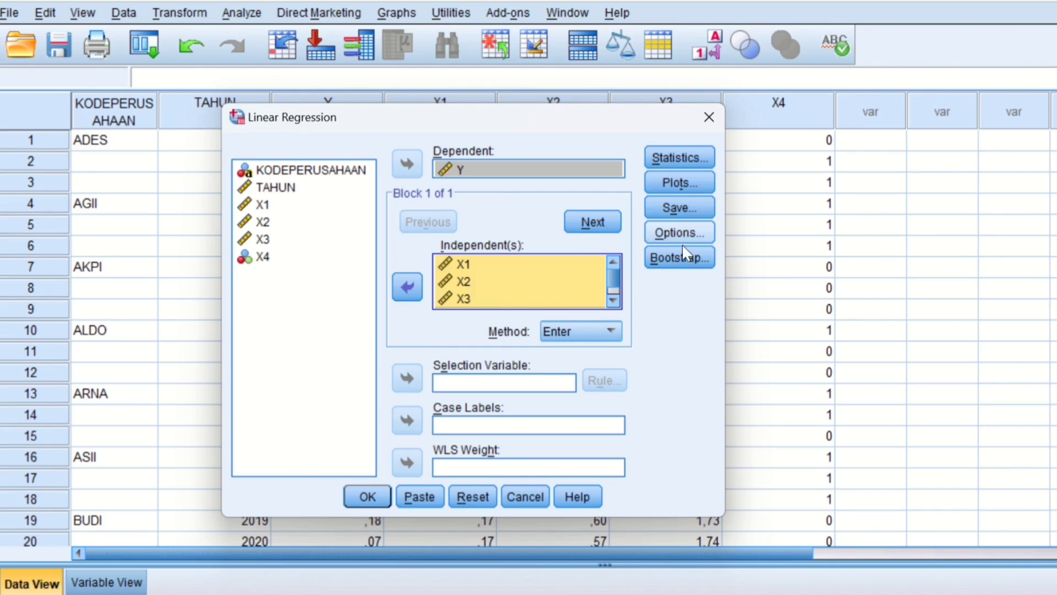
Choose to save the unstandardized residuals as a new variable and run the linear regression.
{"action": "left_click", "coordinate": [685, 208]}
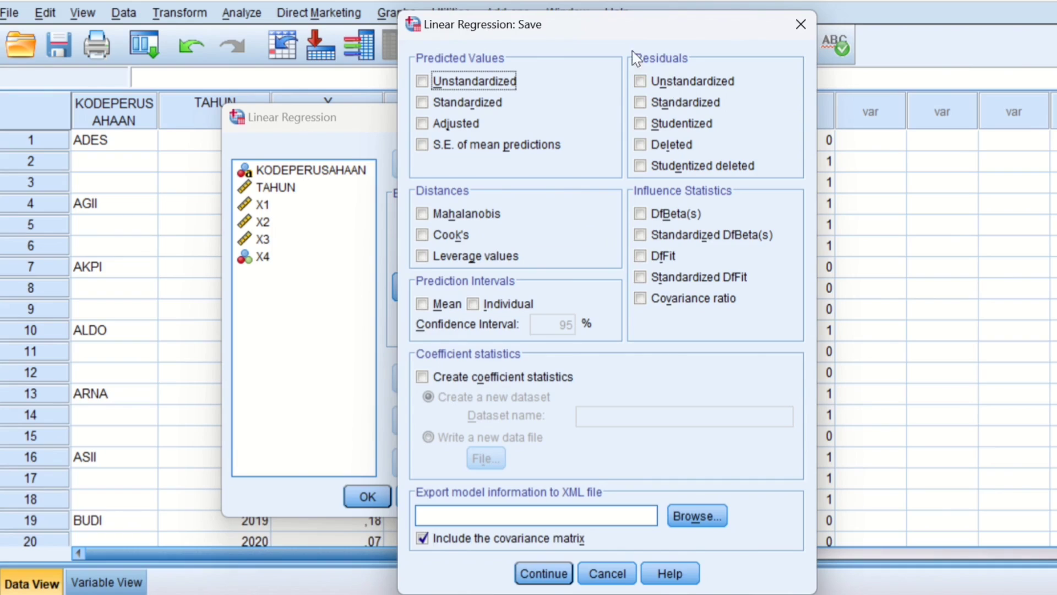
{"action": "left_click", "coordinate": [667, 84]}
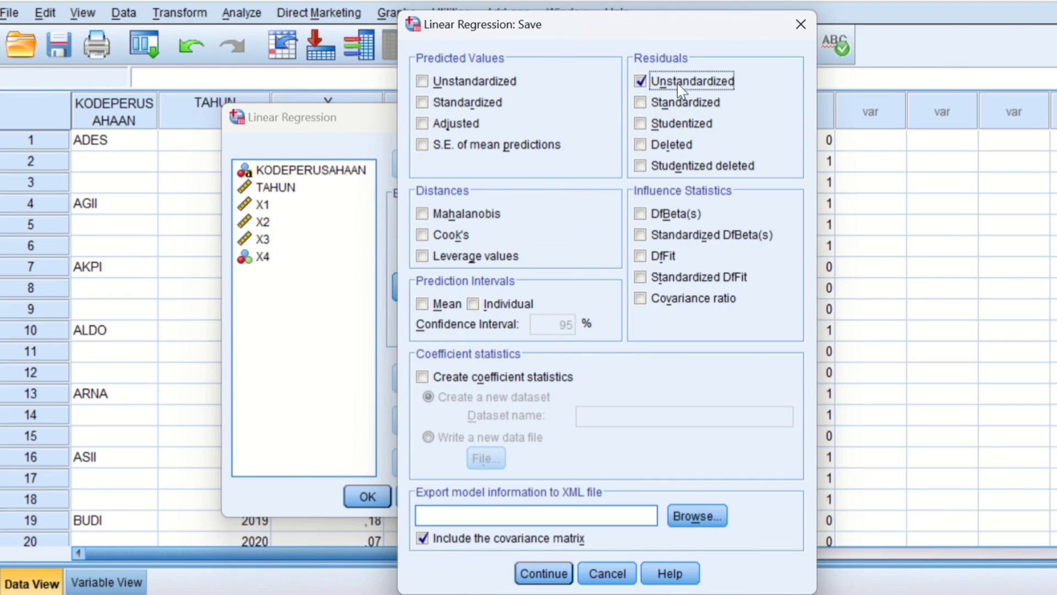
{"action": "left_click", "coordinate": [536, 573]}
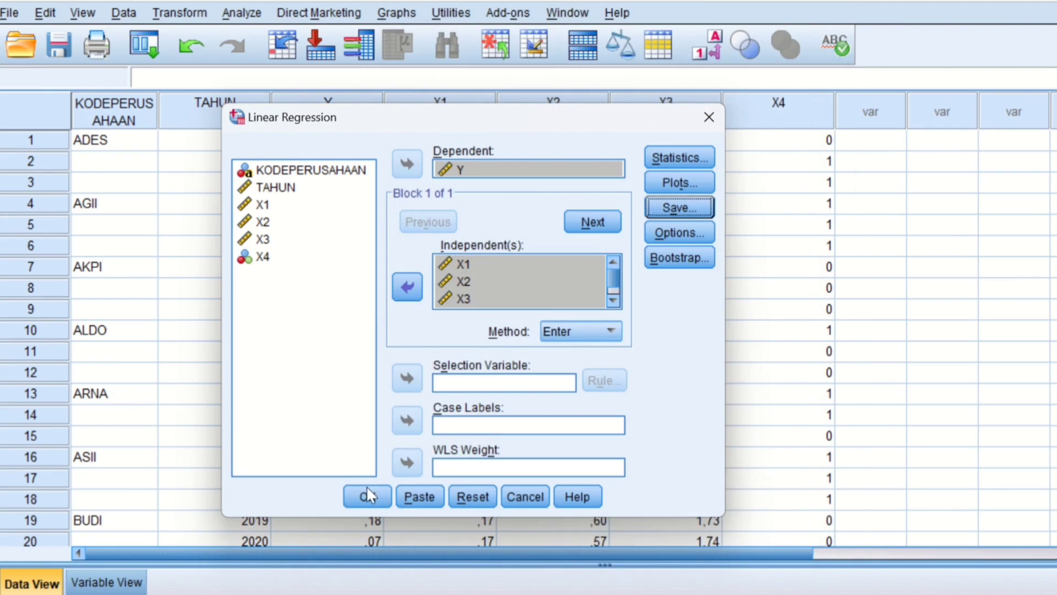
{"action": "left_click", "coordinate": [370, 497]}
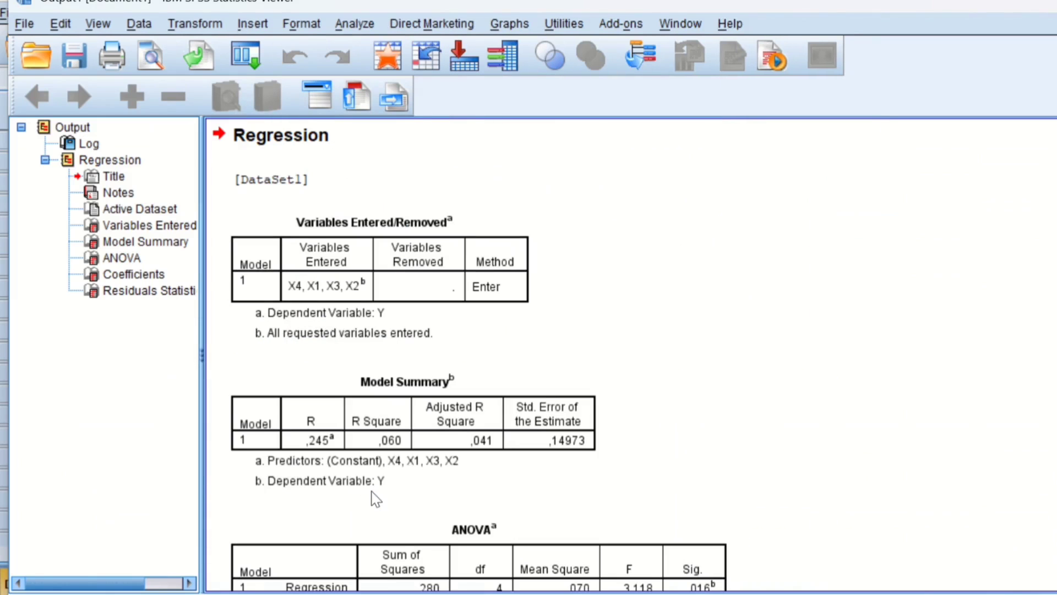
Return to the dataset and run a one-sample Kolmogorov-Smirnov test on the unstandardized residual against the normal distribution.
{"action": "mouse_move", "coordinate": [807, 592]}
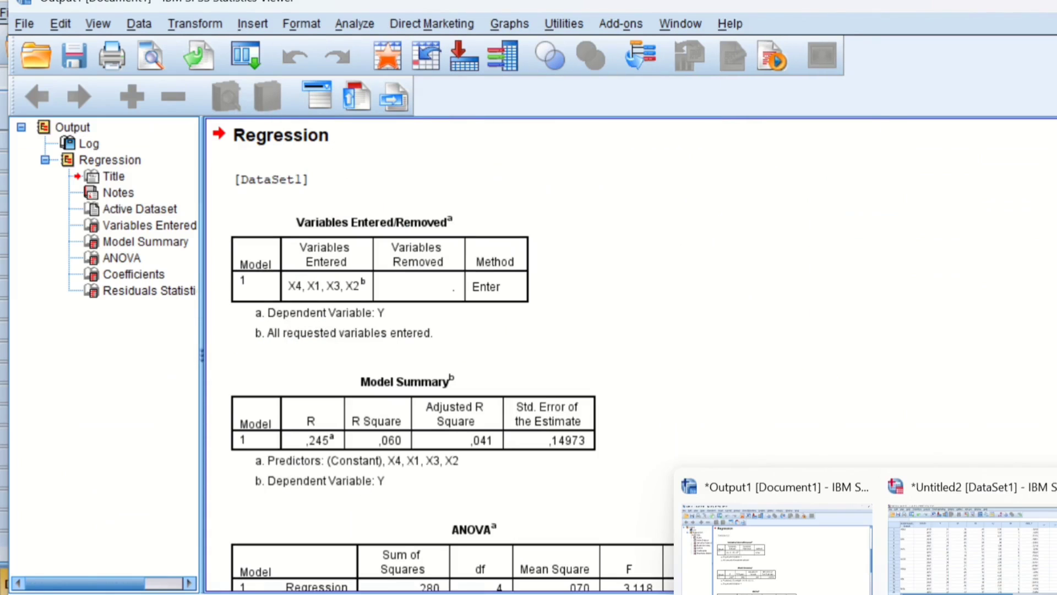
{"action": "left_click", "coordinate": [930, 587]}
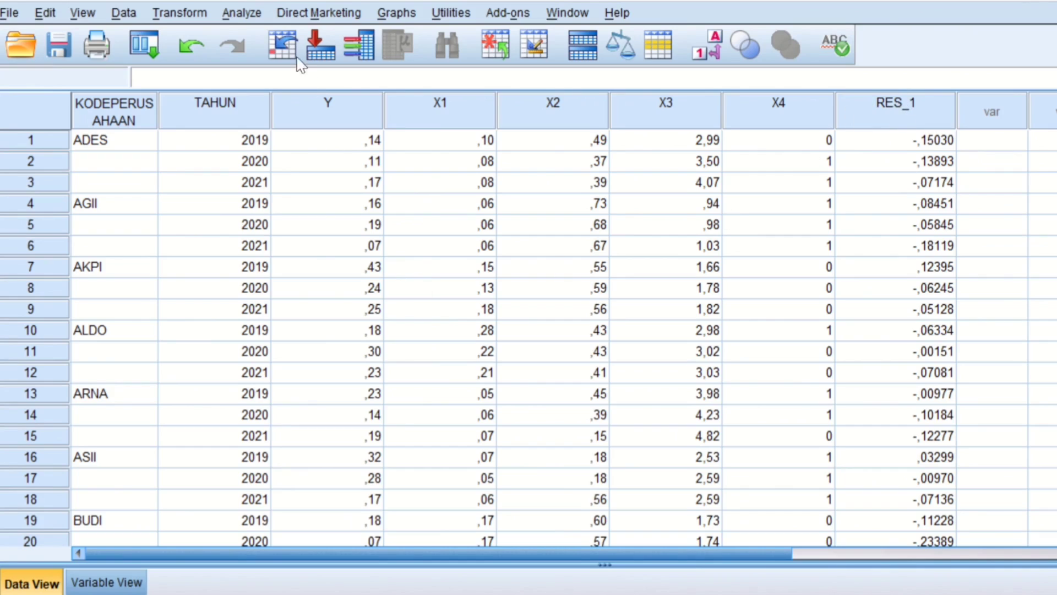
{"action": "left_click", "coordinate": [242, 13]}
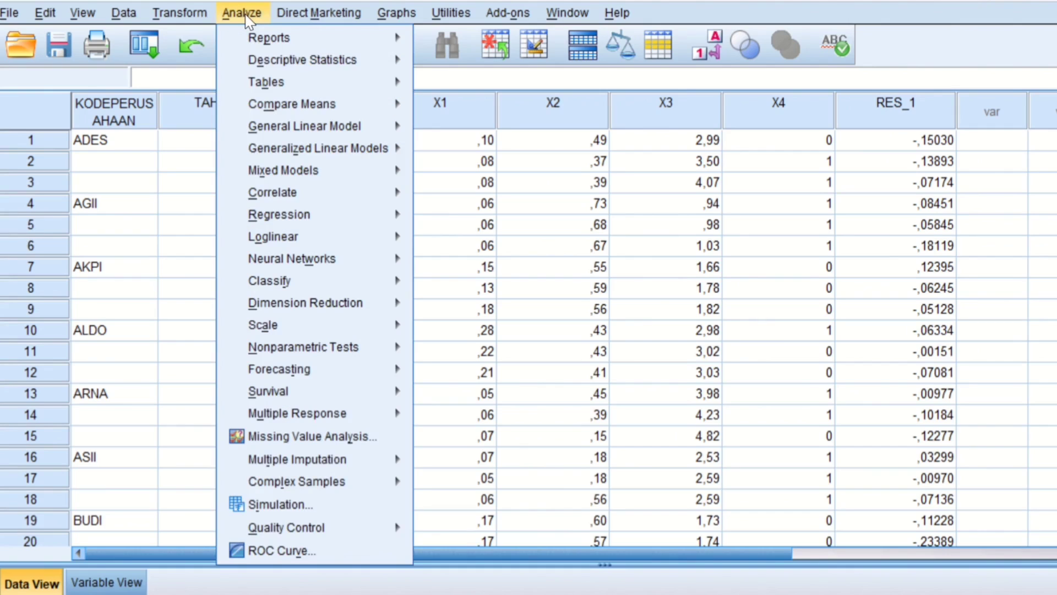
{"action": "mouse_move", "coordinate": [330, 348]}
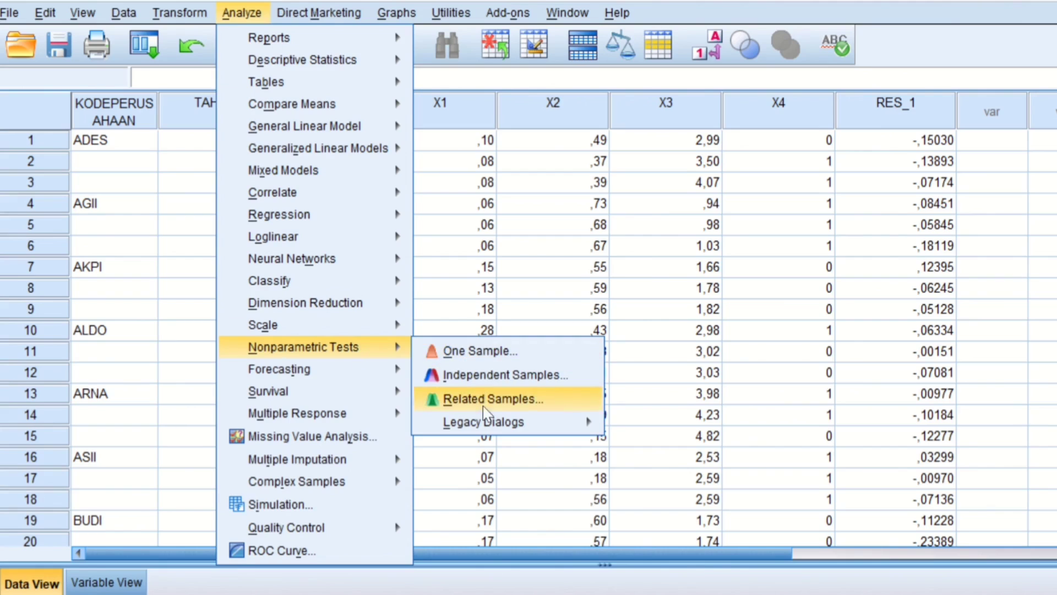
{"action": "mouse_move", "coordinate": [488, 420]}
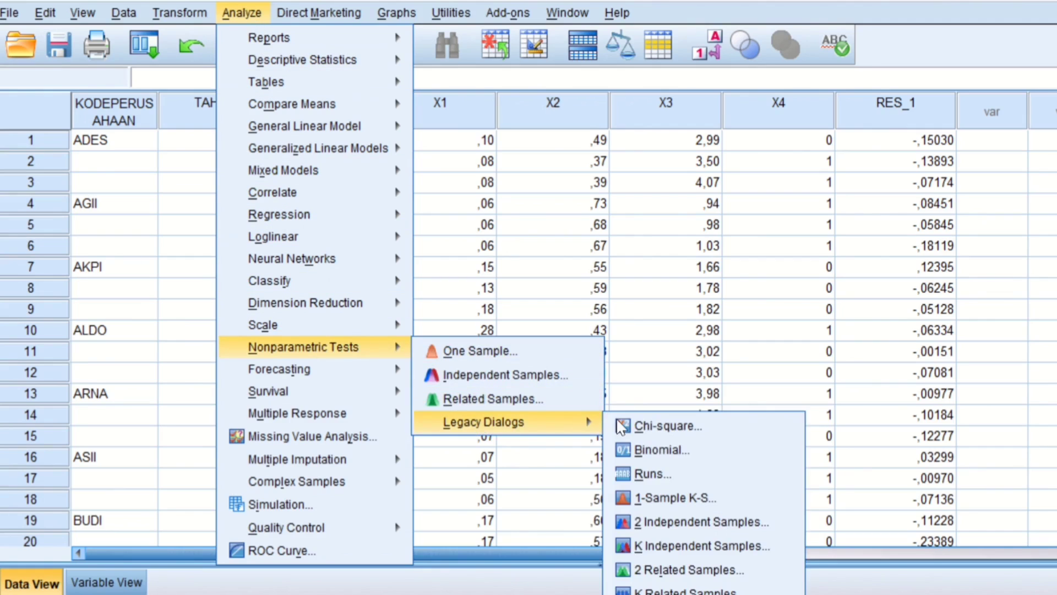
{"action": "left_click", "coordinate": [702, 498]}
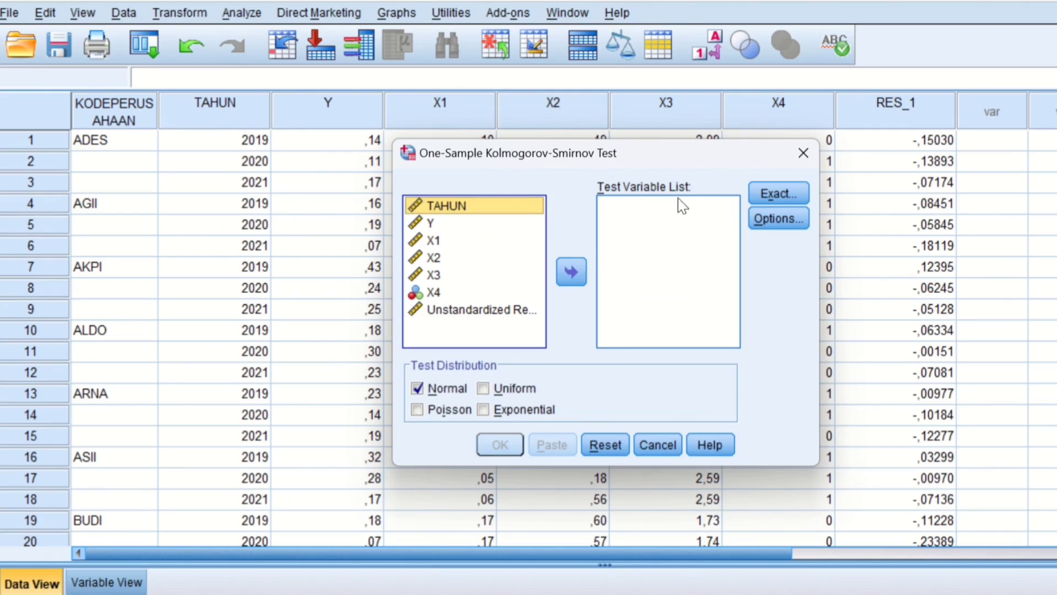
{"action": "left_click", "coordinate": [493, 310]}
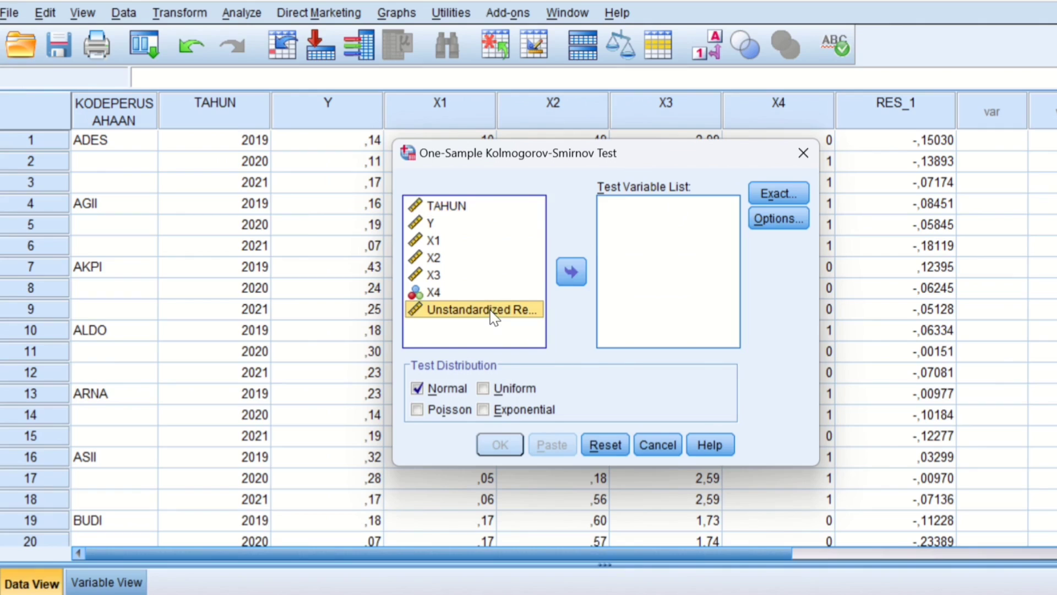
{"action": "left_click", "coordinate": [575, 278]}
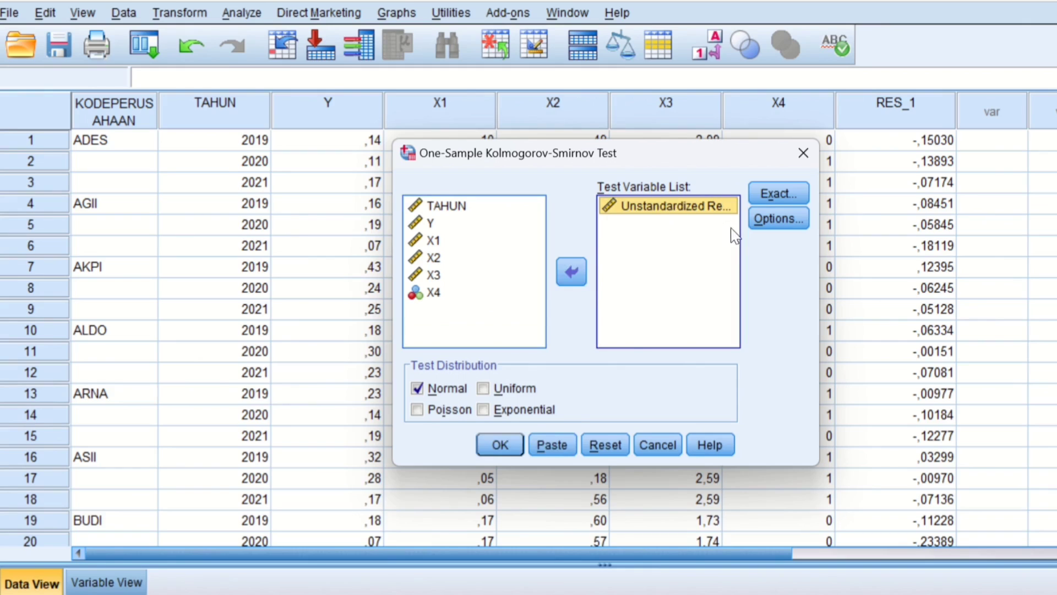
{"action": "left_click", "coordinate": [501, 444]}
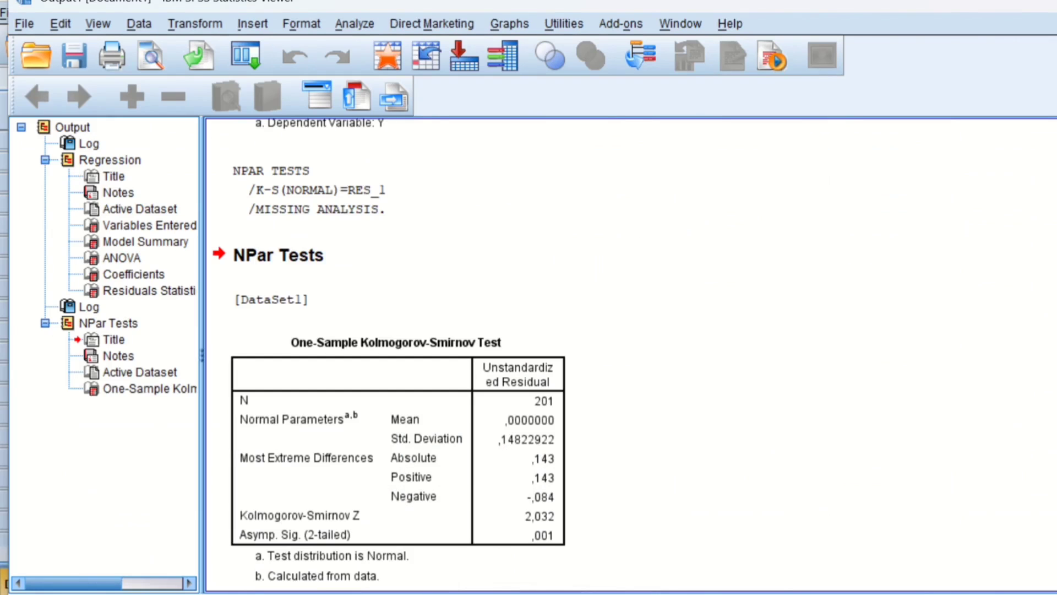
Examine the One-Sample Kolmogorov-Smirnov Test table for the unstandardized residual in the output.
{"action": "scroll", "coordinate": [631, 354], "scroll_direction": "down", "scroll_amount": 1}
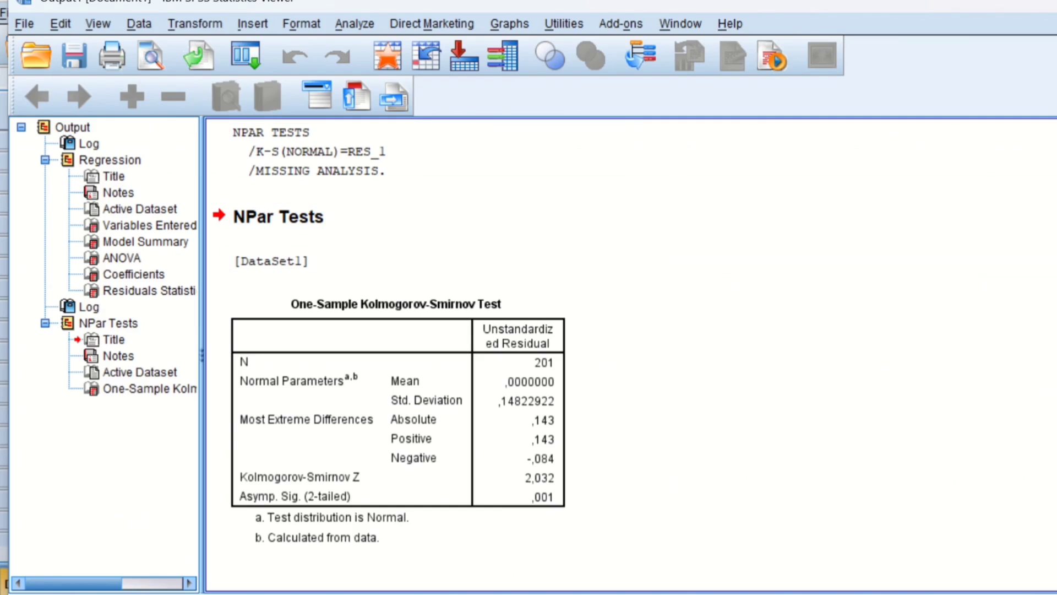
{"action": "mouse_move", "coordinate": [881, 594]}
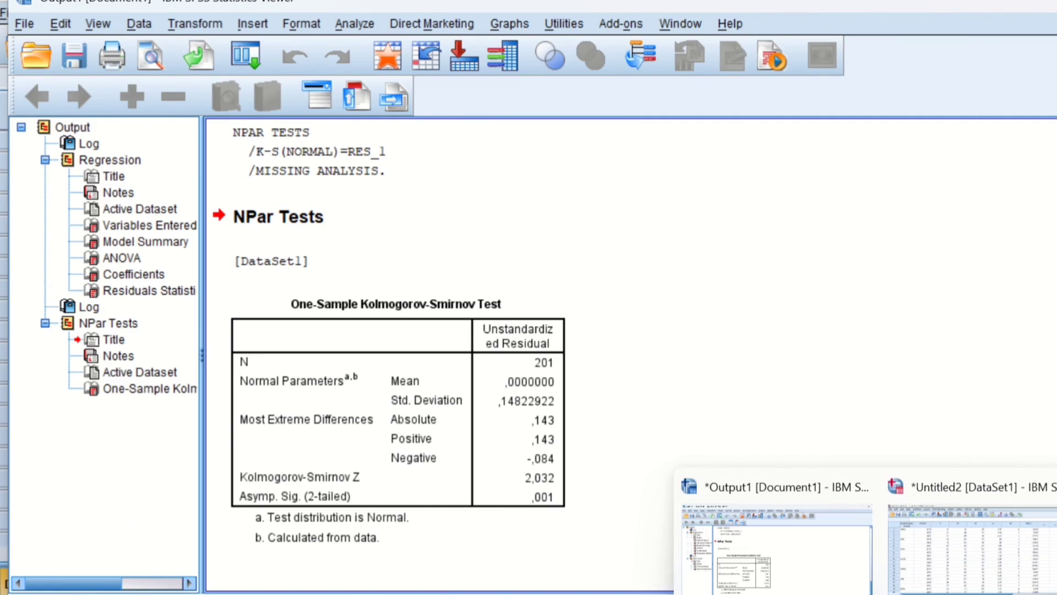
{"action": "mouse_move", "coordinate": [916, 575]}
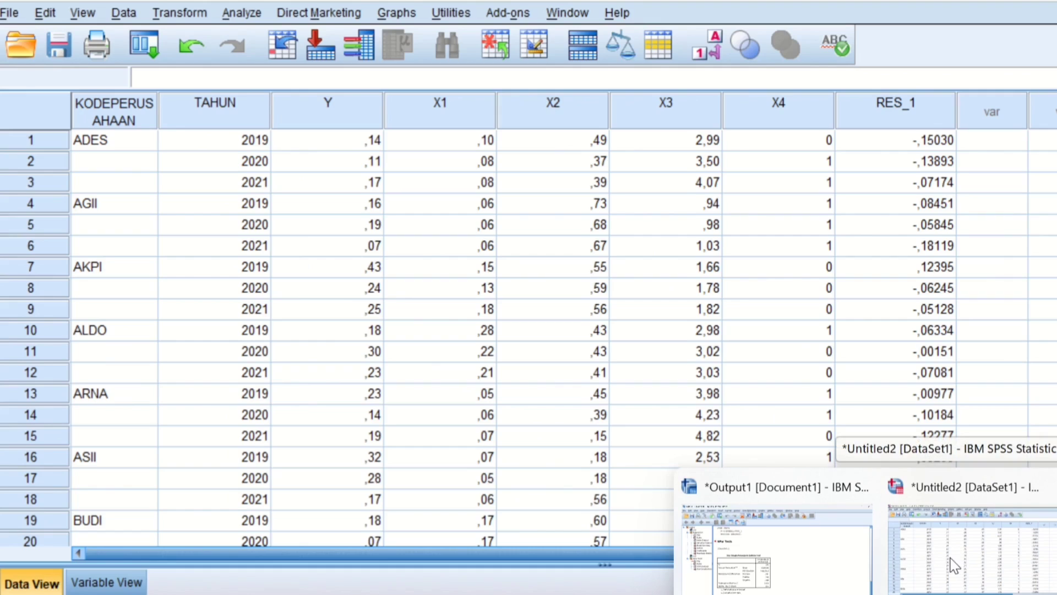
{"action": "mouse_move", "coordinate": [796, 574]}
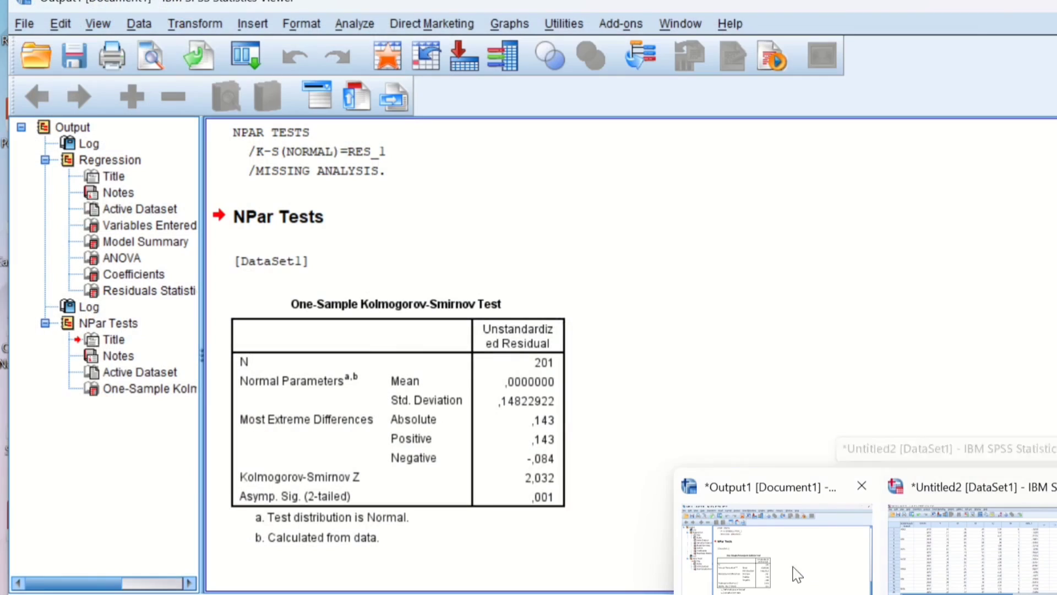
{"action": "left_click", "coordinate": [786, 567]}
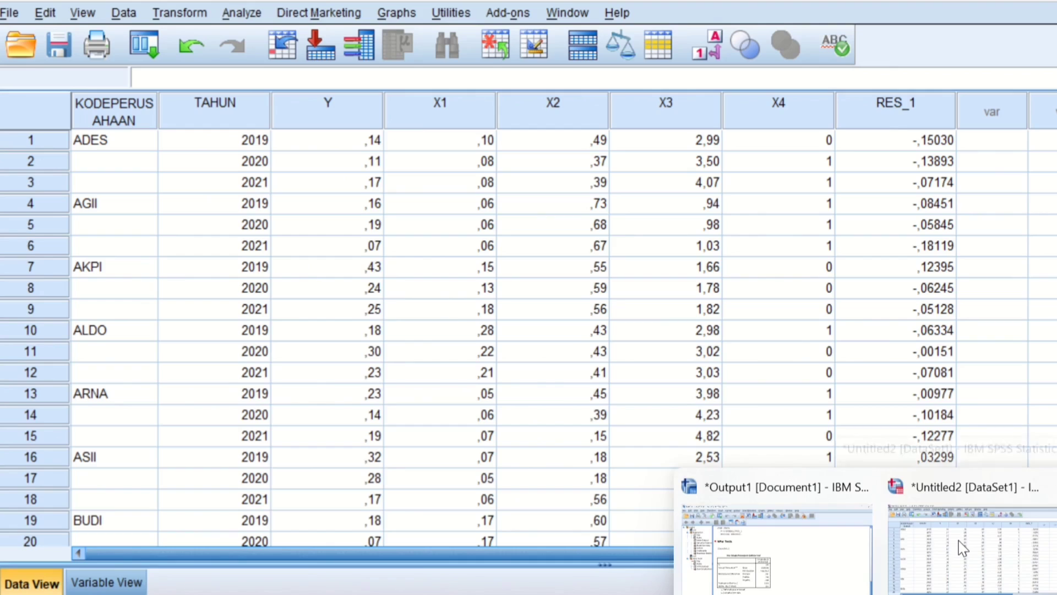
Return to the dataset and open the Descriptives procedure.
{"action": "left_click", "coordinate": [960, 548]}
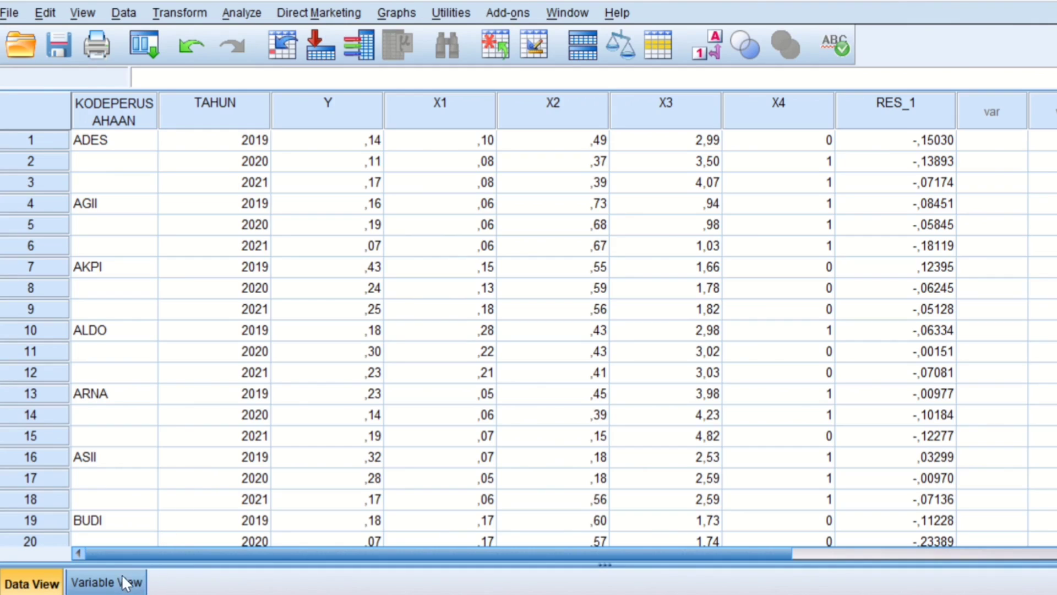
{"action": "left_click", "coordinate": [252, 23]}
{"action": "mouse_move", "coordinate": [278, 67]}
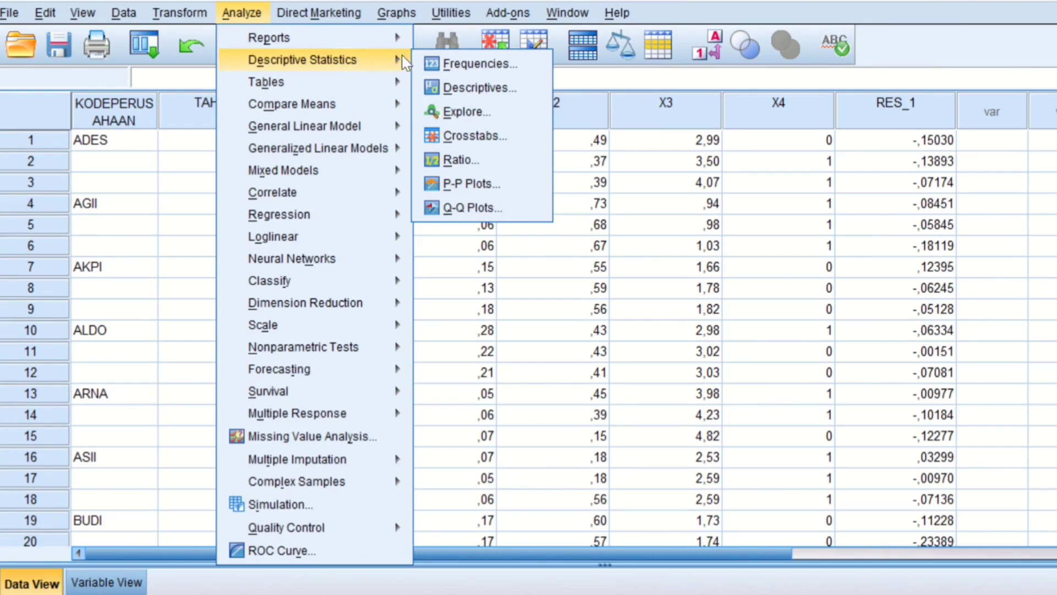
{"action": "left_click", "coordinate": [469, 89]}
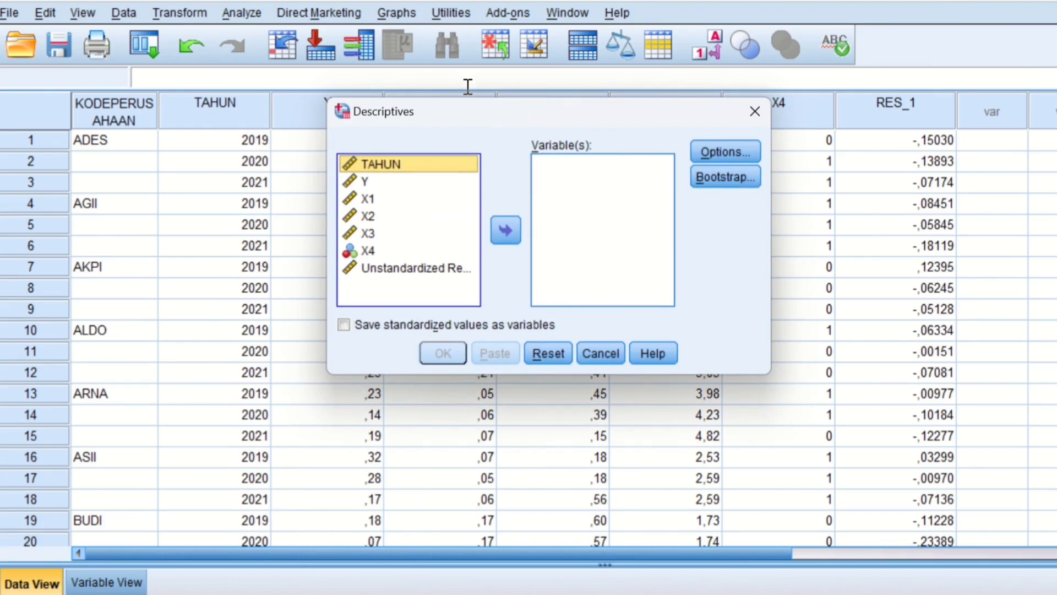
{"action": "left_click", "coordinate": [242, 13]}
{"action": "mouse_move", "coordinate": [279, 59]}
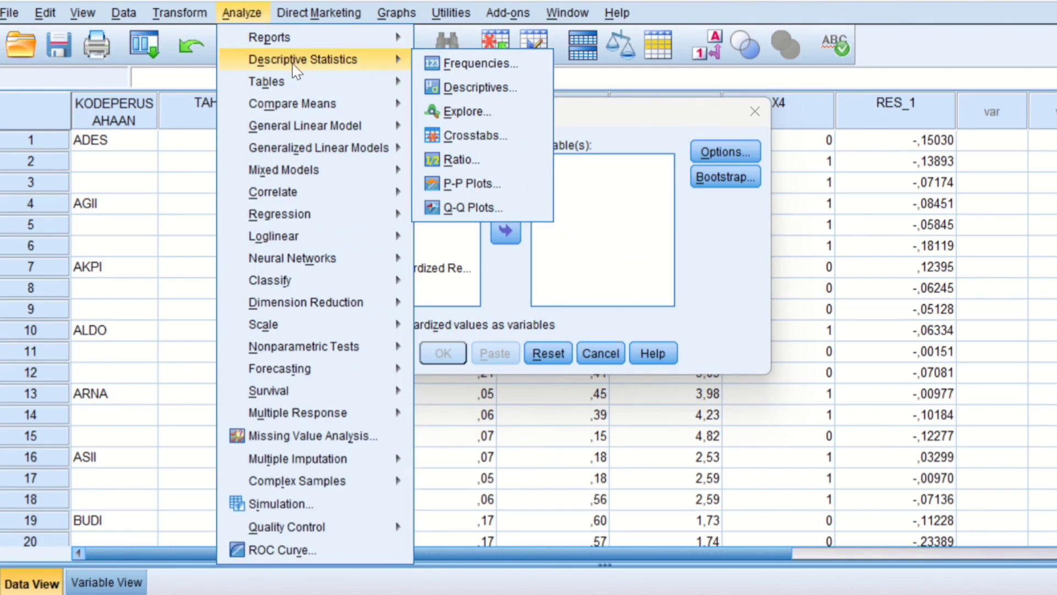
{"action": "left_click", "coordinate": [617, 121]}
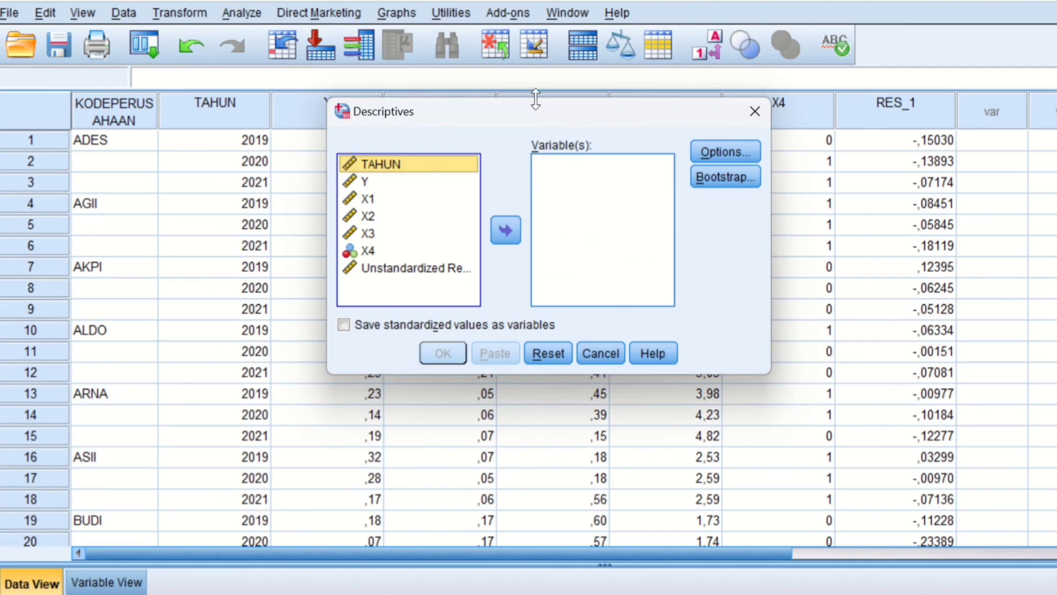
Add Y, X1, X2, X3 and X4 as the variables of the Descriptives analysis.
{"action": "left_click", "coordinate": [359, 182]}
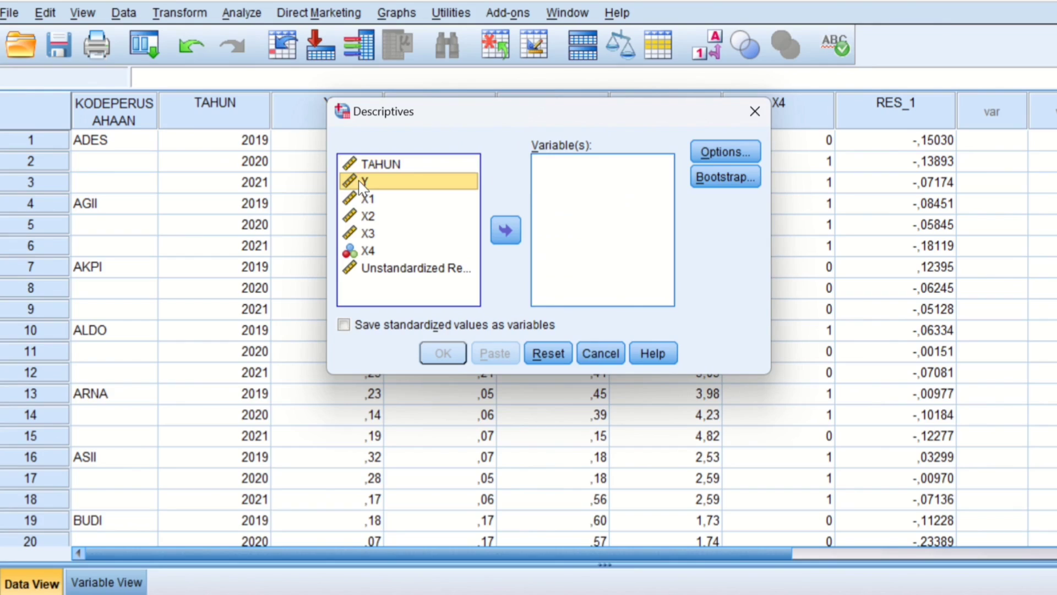
{"action": "key", "text": "shift+Down"}
{"action": "key", "text": "shift+Down"}
{"action": "key", "text": "shift+Down"}
{"action": "key", "text": "shift+Down"}
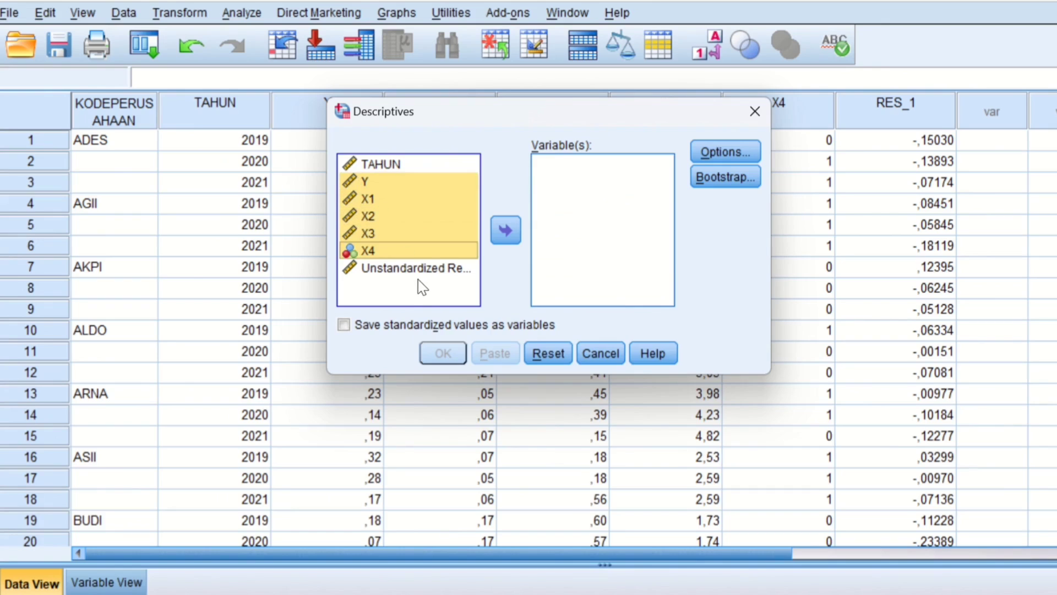
{"action": "left_click", "coordinate": [509, 231]}
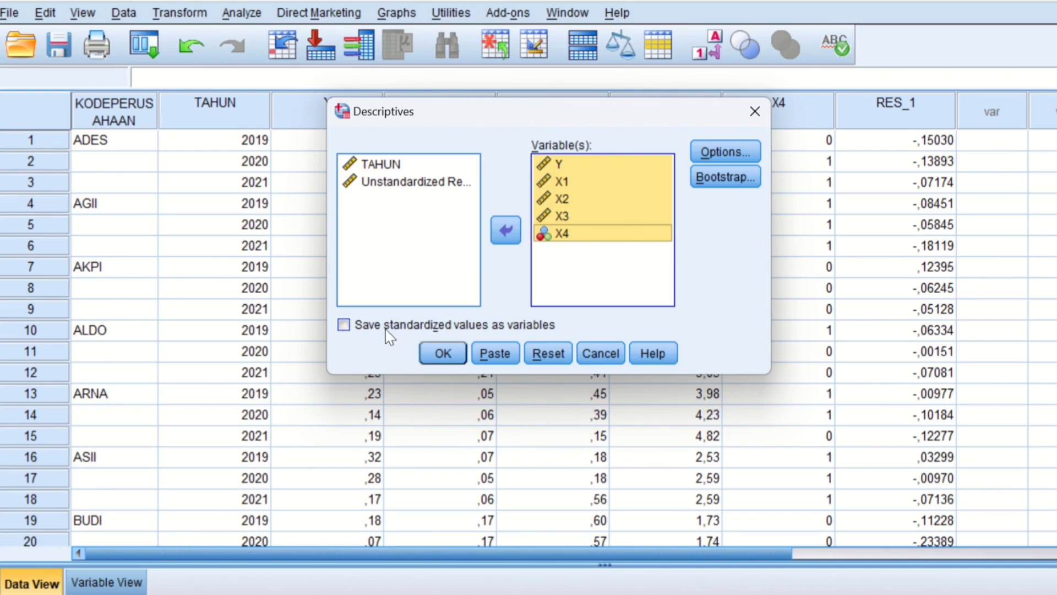
Choose to save the standardized values as variables and run the descriptive statistics.
{"action": "left_click", "coordinate": [345, 326]}
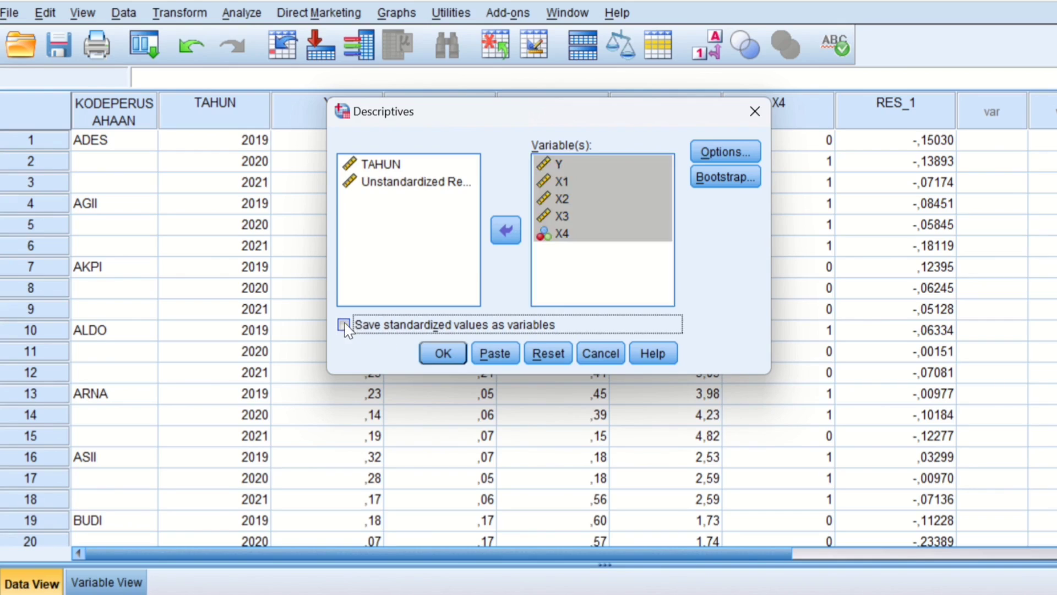
{"action": "left_click", "coordinate": [440, 355]}
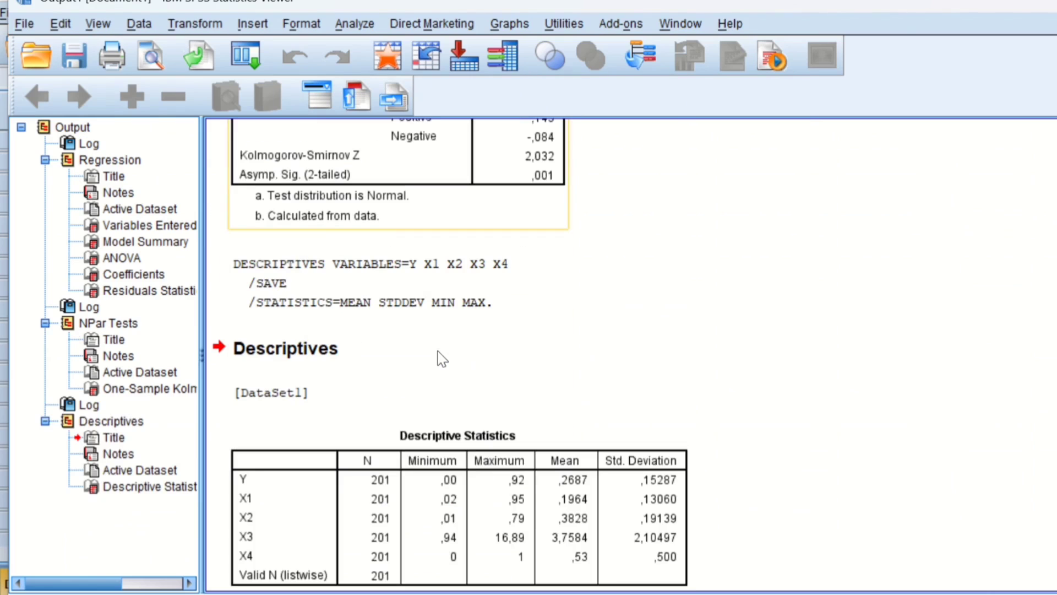
Return to the dataset and examine the standardized variables ZY to ZX4 across all cases down to the last row.
{"action": "mouse_move", "coordinate": [886, 594]}
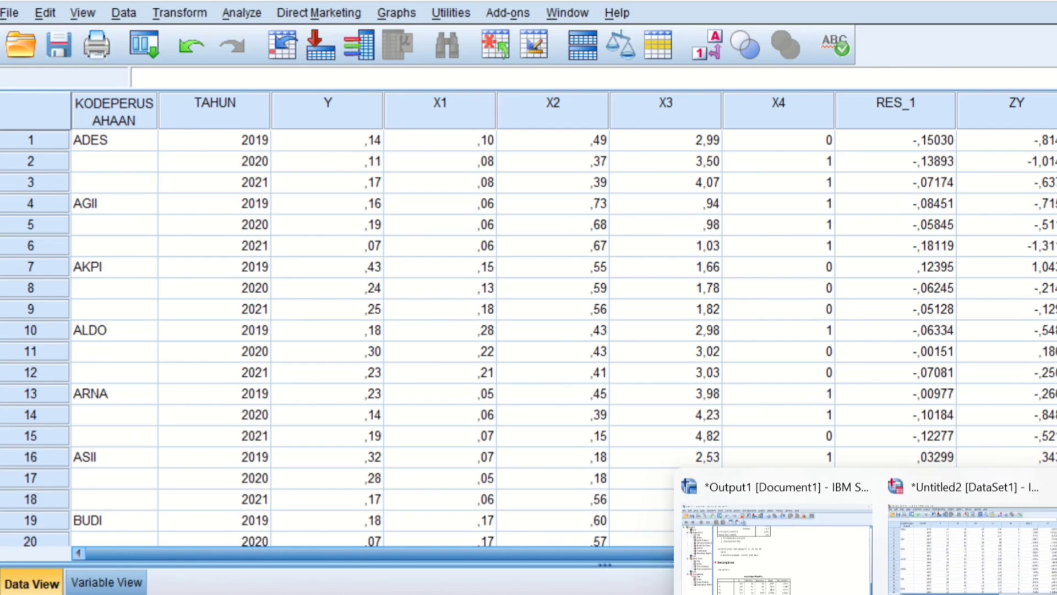
{"action": "left_click", "coordinate": [972, 584]}
{"action": "left_click_drag", "start_coordinate": [683, 557], "coordinate": [1043, 591]}
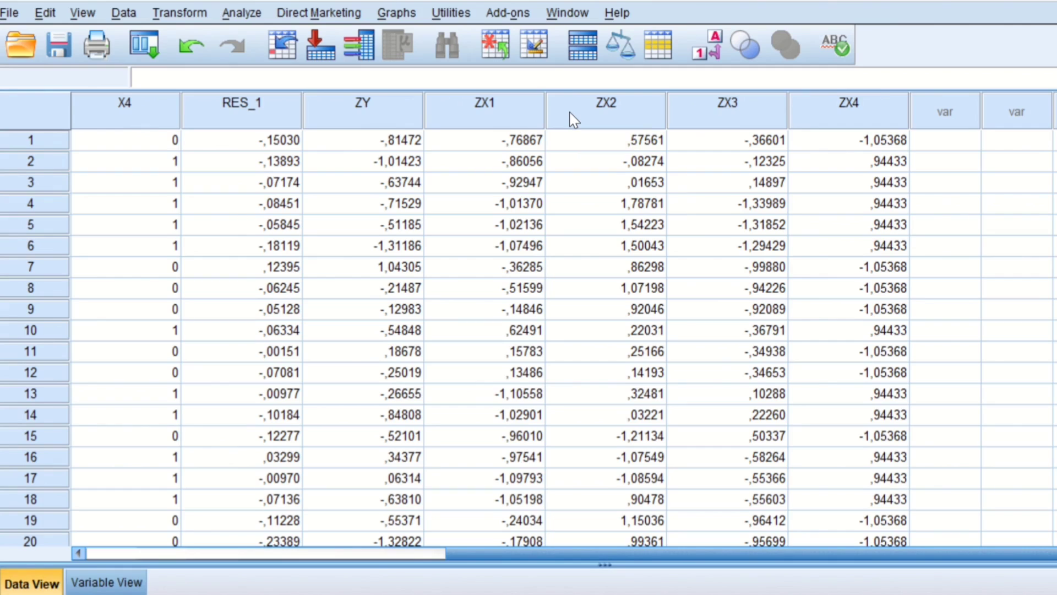
{"action": "left_click", "coordinate": [385, 555]}
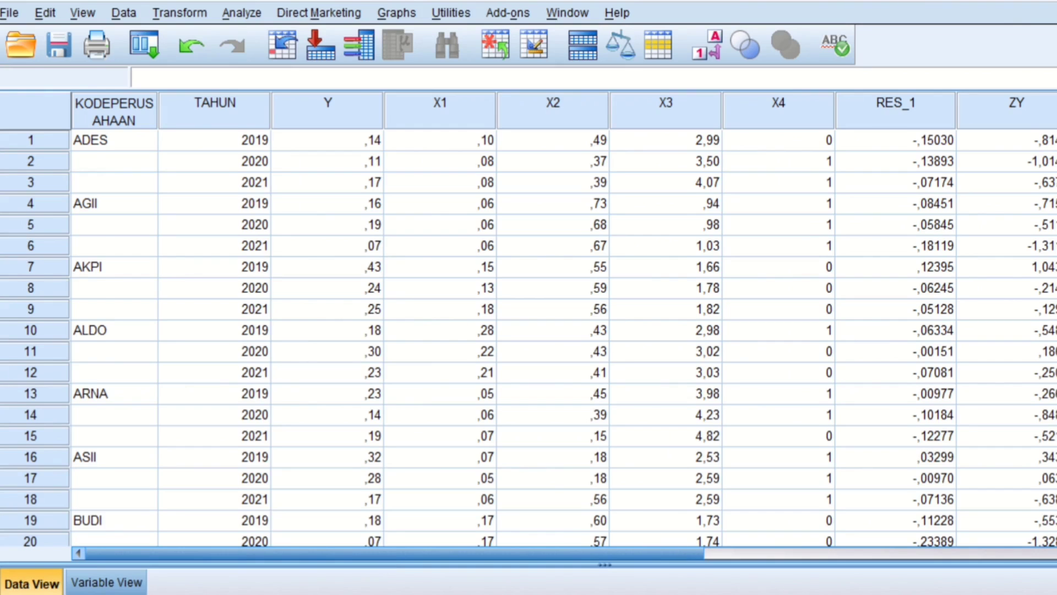
{"action": "scroll", "coordinate": [528, 338], "scroll_direction": "down", "scroll_amount": 20}
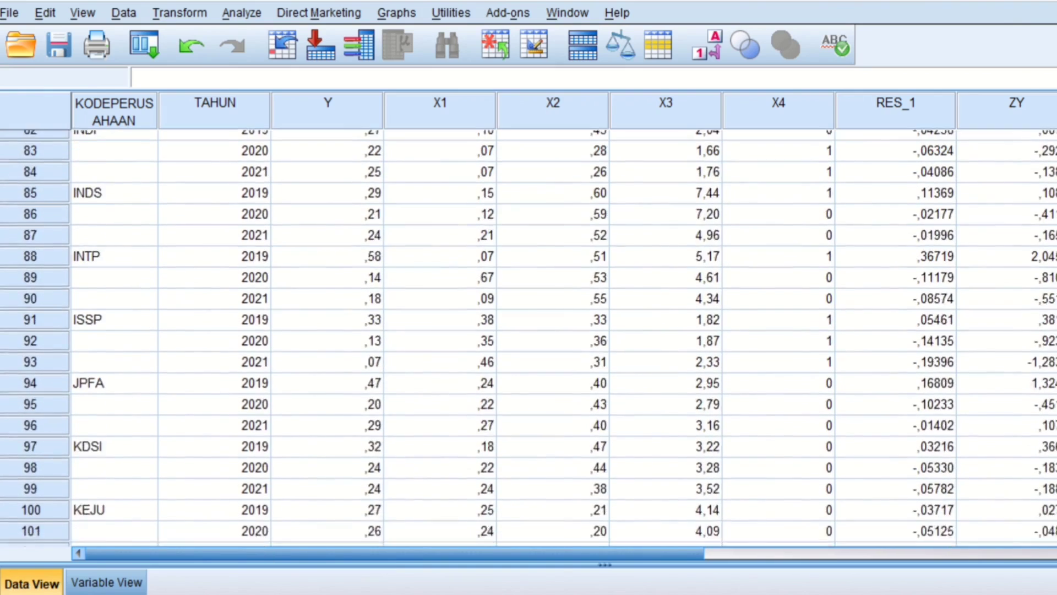
{"action": "scroll", "coordinate": [528, 338], "scroll_direction": "down", "scroll_amount": 7}
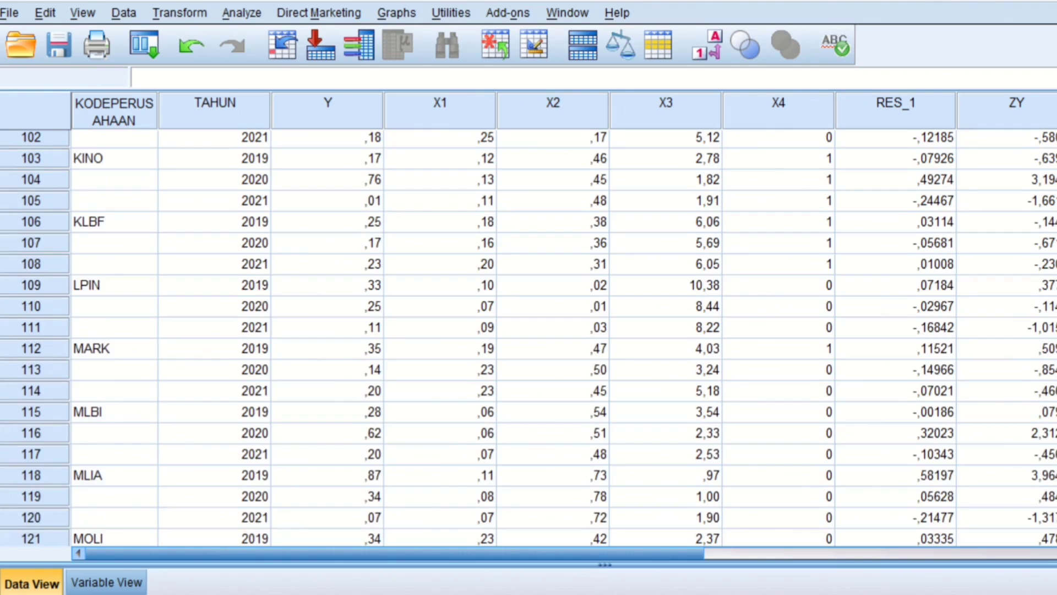
{"action": "scroll", "coordinate": [528, 338], "scroll_direction": "down", "scroll_amount": 13}
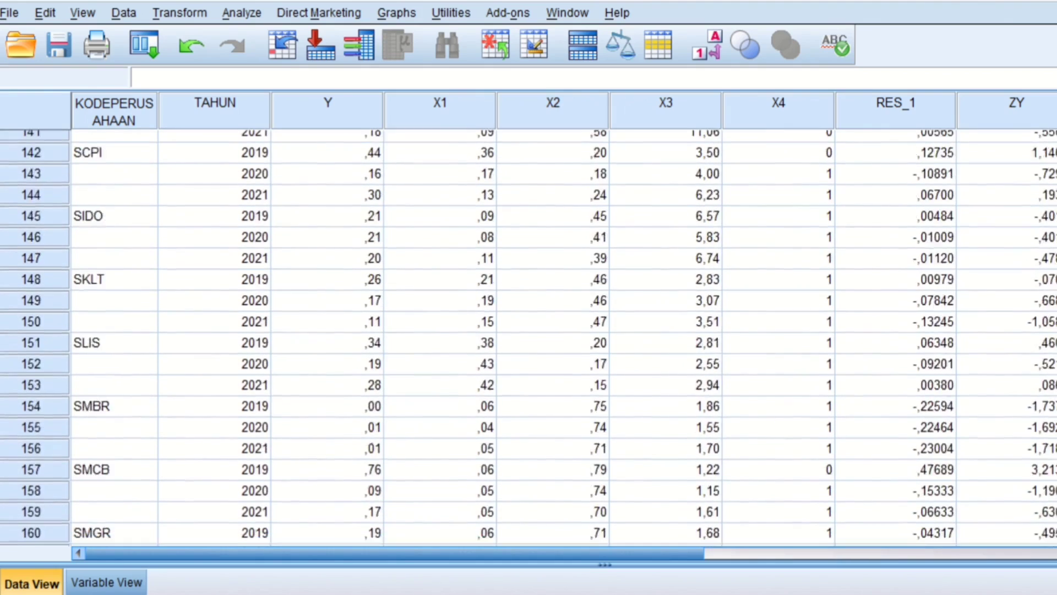
{"action": "scroll", "coordinate": [529, 338], "scroll_direction": "down", "scroll_amount": 10}
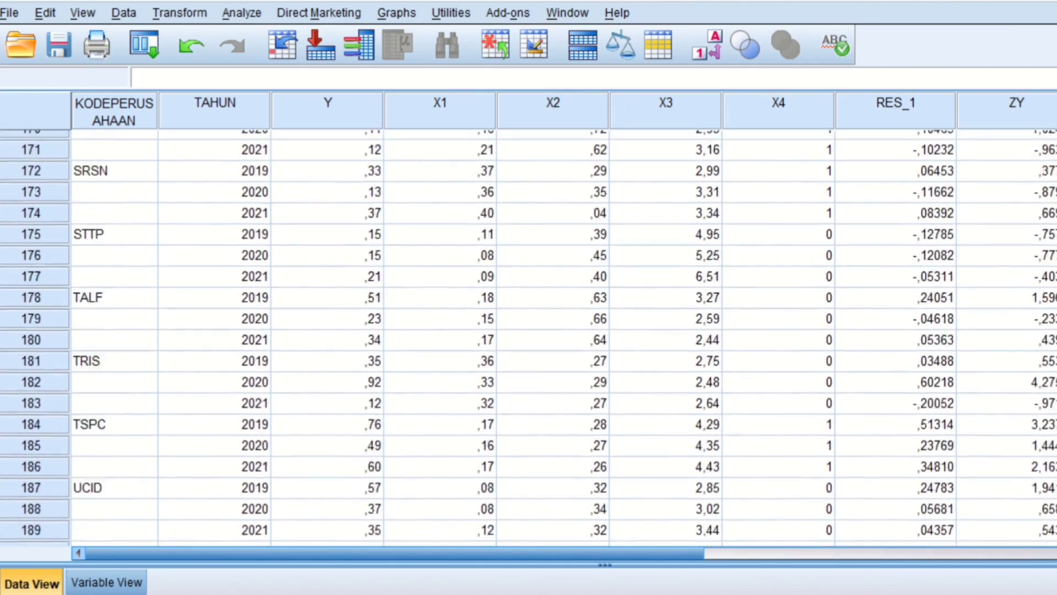
{"action": "scroll", "coordinate": [529, 338], "scroll_direction": "down", "scroll_amount": 6}
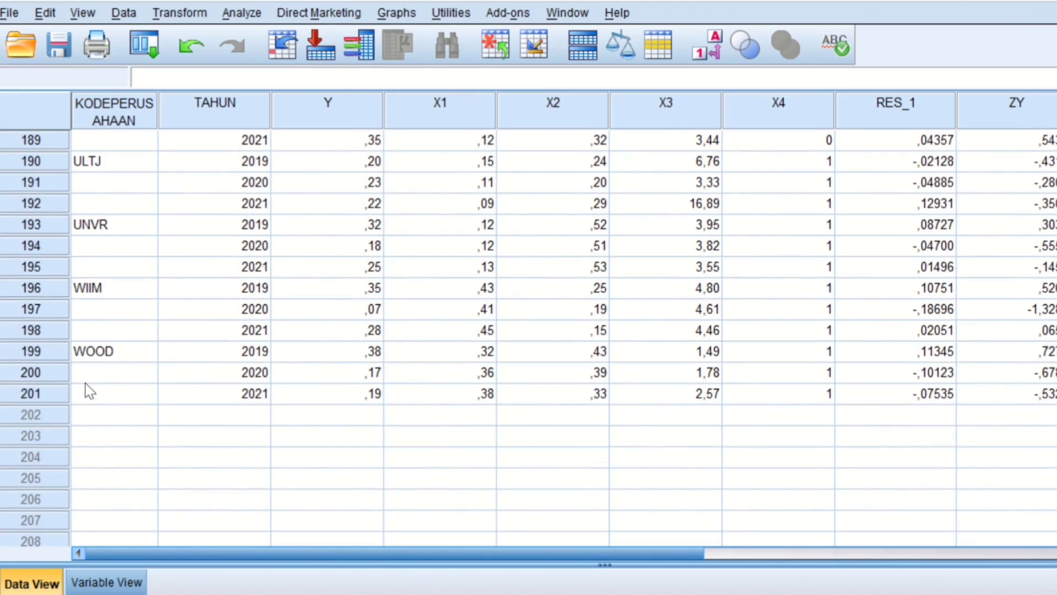
{"action": "left_click", "coordinate": [53, 395]}
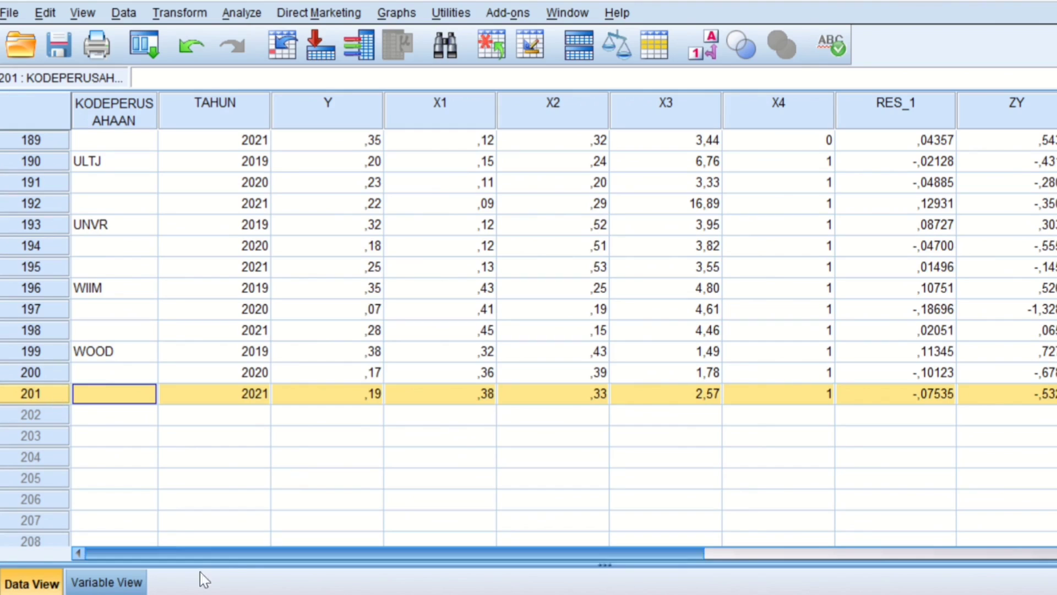
{"action": "left_click_drag", "start_coordinate": [229, 554], "coordinate": [557, 587]}
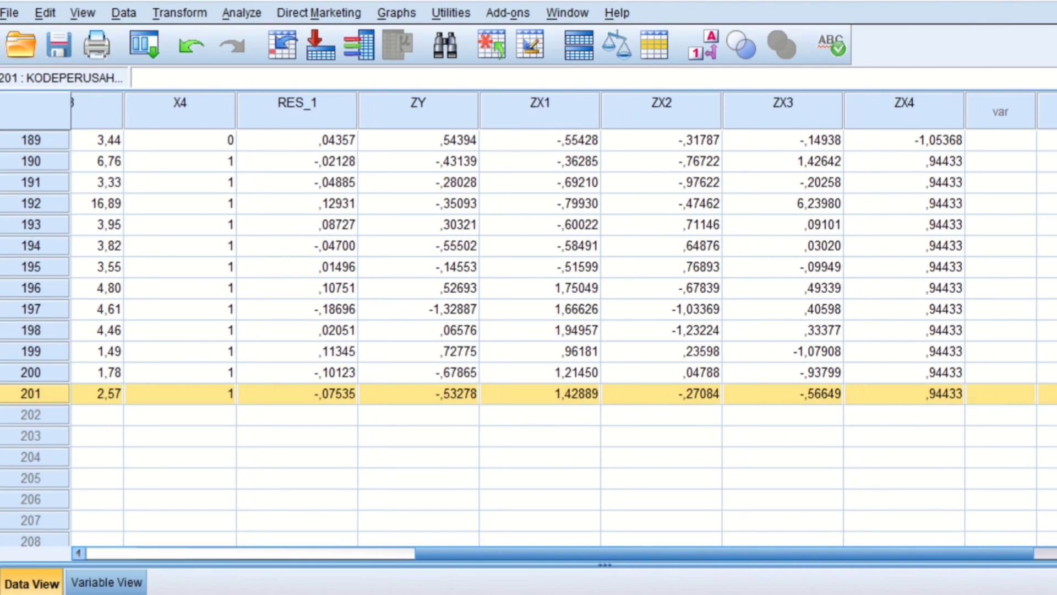
{"action": "scroll", "coordinate": [529, 336], "scroll_direction": "up", "scroll_amount": 20}
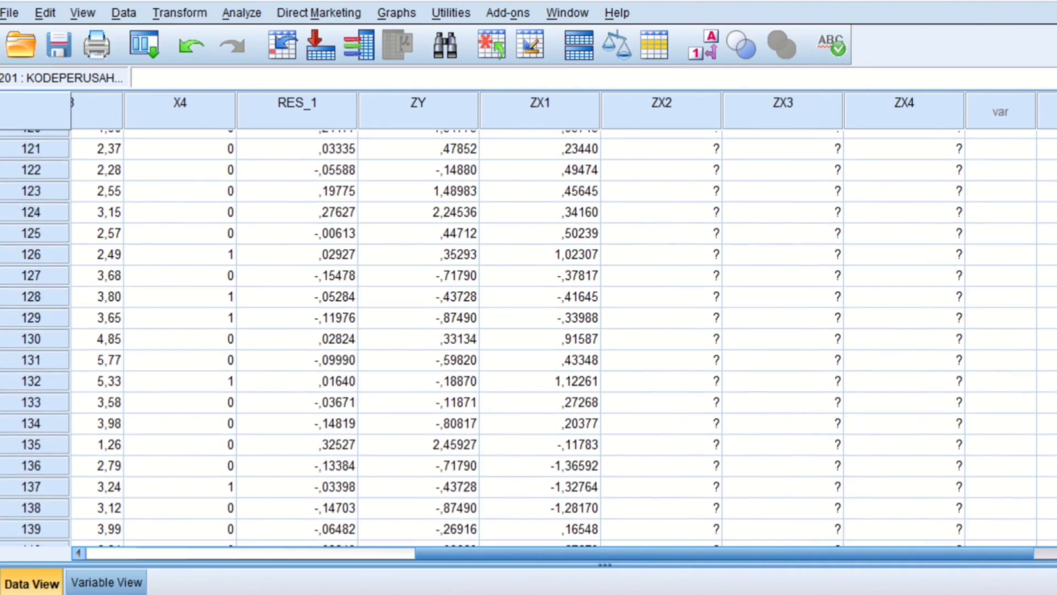
{"action": "scroll", "coordinate": [528, 336], "scroll_direction": "up", "scroll_amount": 13}
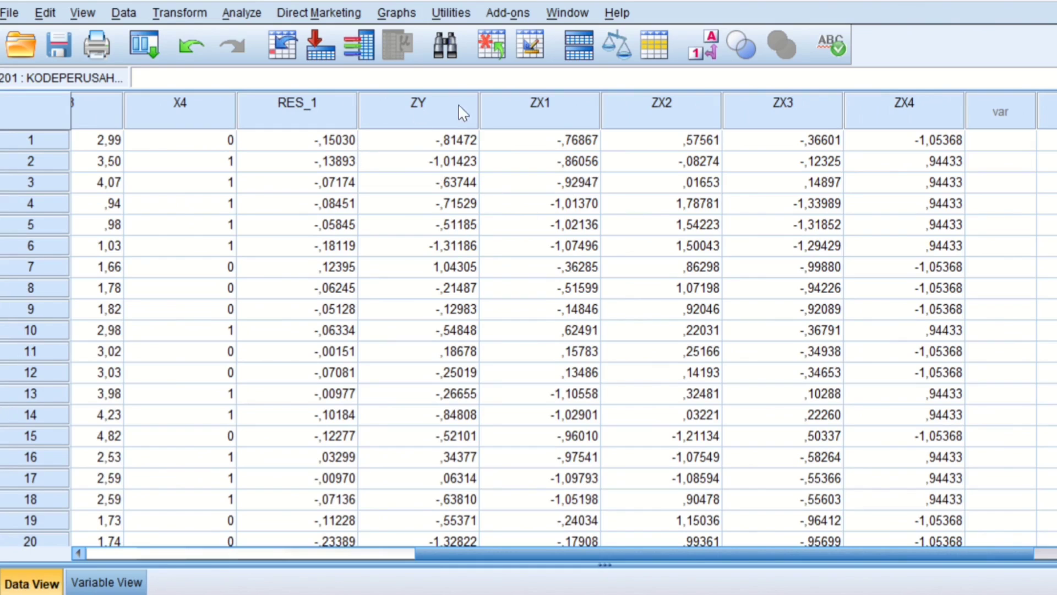
Narrow the ZY, ZX1, ZX2, ZX3 and ZX4 columns in the data sheet to fit their values.
{"action": "left_click_drag", "start_coordinate": [481, 106], "coordinate": [420, 106]}
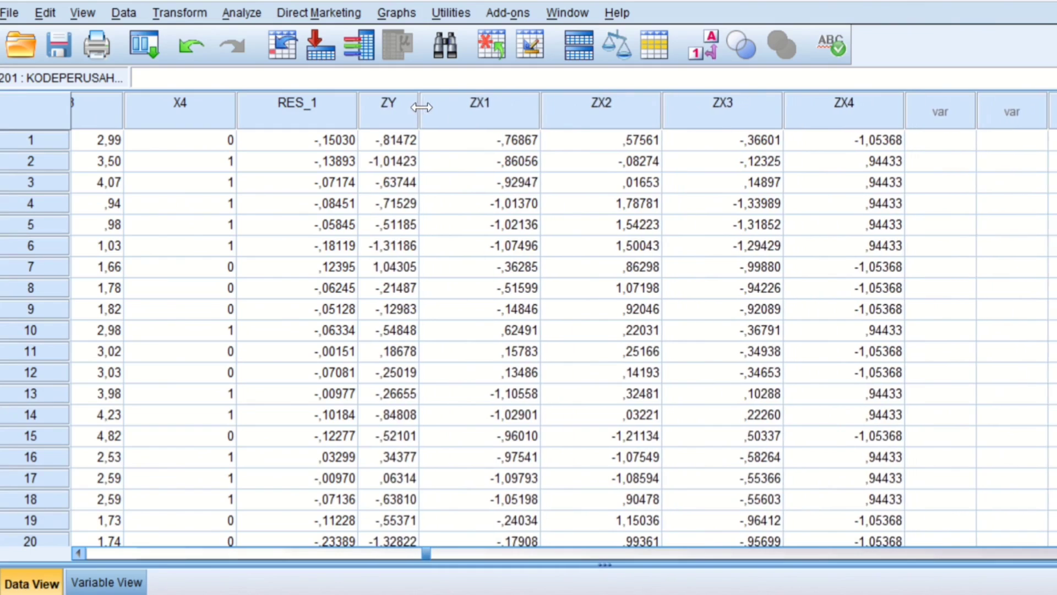
{"action": "left_click_drag", "start_coordinate": [539, 110], "coordinate": [479, 107]}
{"action": "left_click_drag", "start_coordinate": [604, 117], "coordinate": [532, 117]}
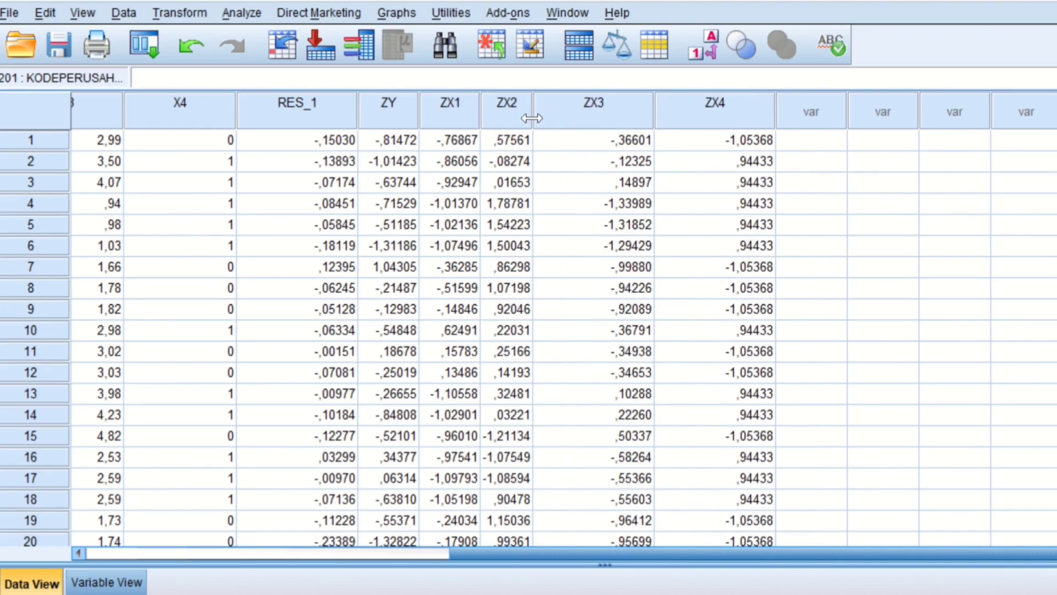
{"action": "left_click_drag", "start_coordinate": [652, 118], "coordinate": [594, 122]}
{"action": "left_click_drag", "start_coordinate": [715, 116], "coordinate": [650, 117]}
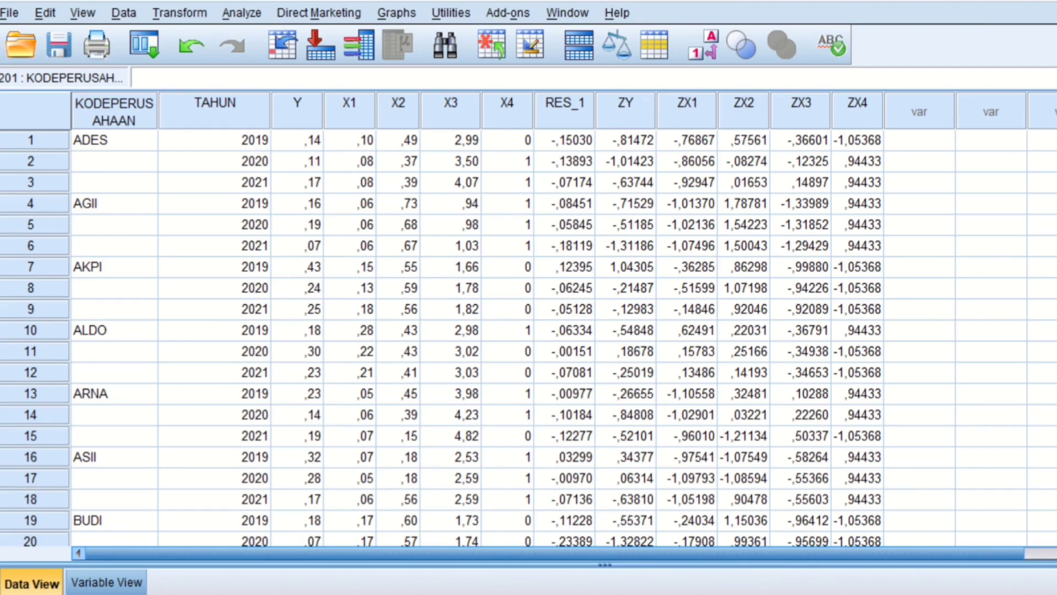
Look through the standardized columns for extreme values and select the ZX1 value of the FASW 2020 case.
{"action": "scroll", "coordinate": [528, 337], "scroll_direction": "down", "scroll_amount": 2}
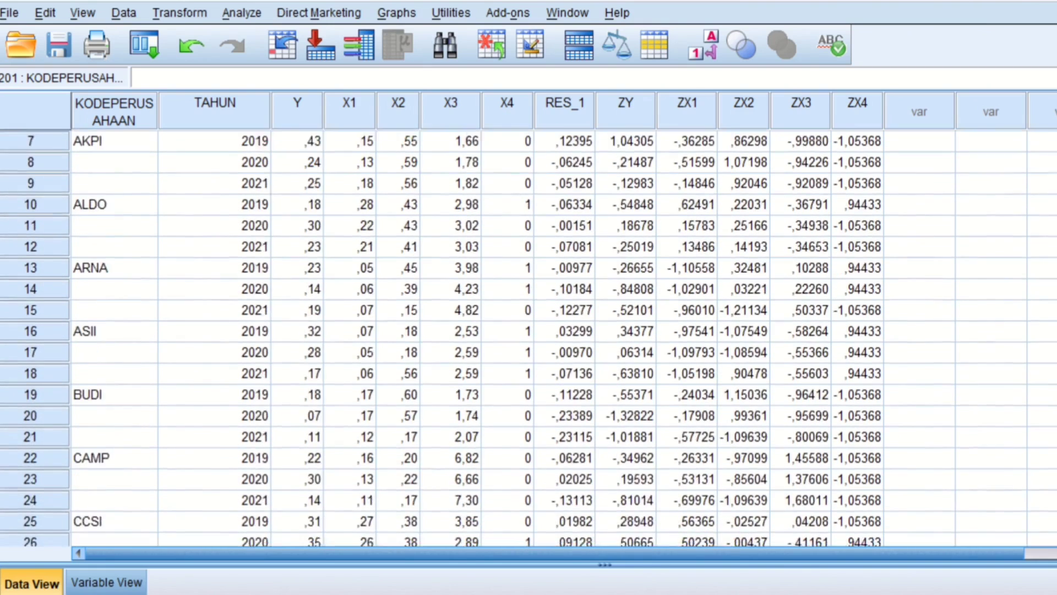
{"action": "scroll", "coordinate": [529, 337], "scroll_direction": "down", "scroll_amount": 2}
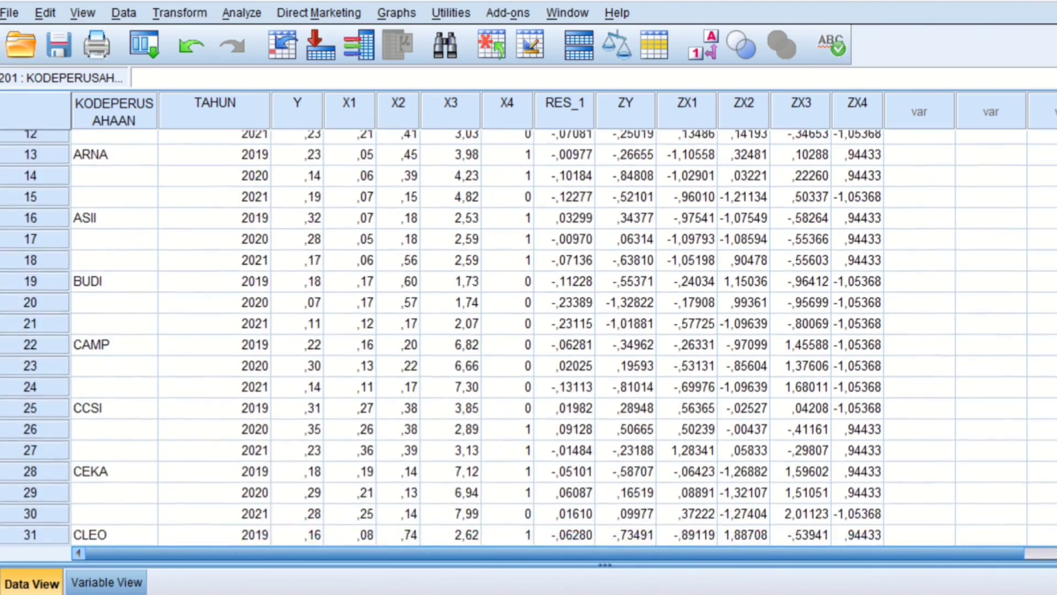
{"action": "scroll", "coordinate": [529, 337], "scroll_direction": "down", "scroll_amount": 3}
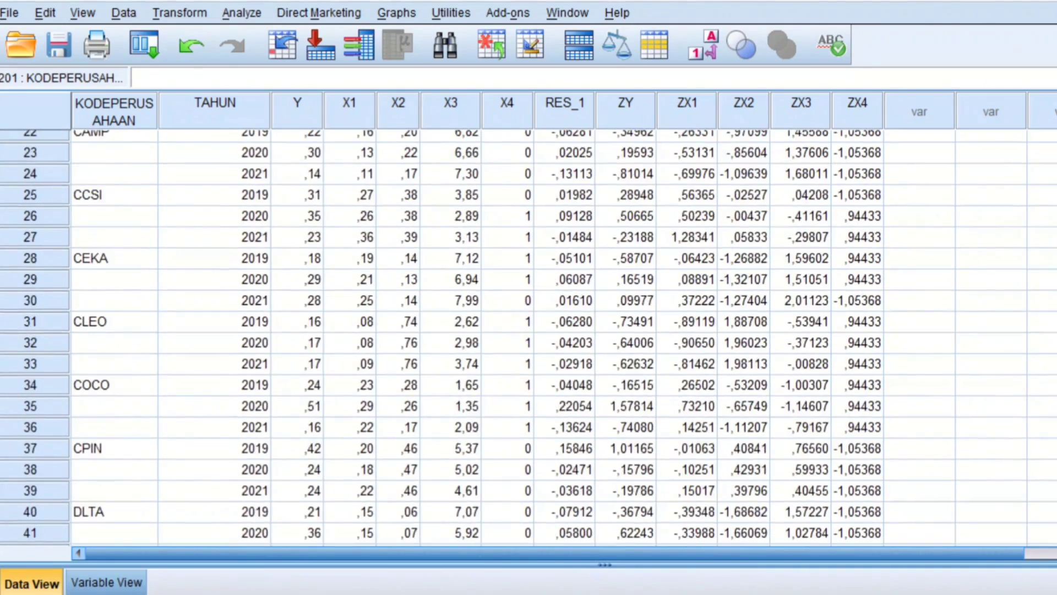
{"action": "scroll", "coordinate": [529, 337], "scroll_direction": "down", "scroll_amount": 6}
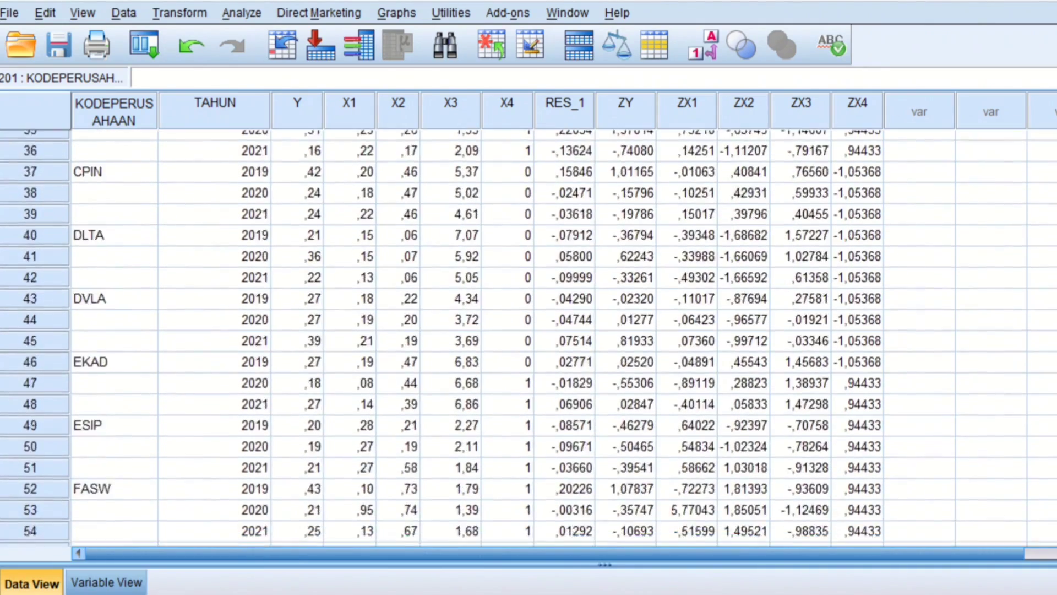
{"action": "scroll", "coordinate": [528, 338], "scroll_direction": "down", "scroll_amount": 1}
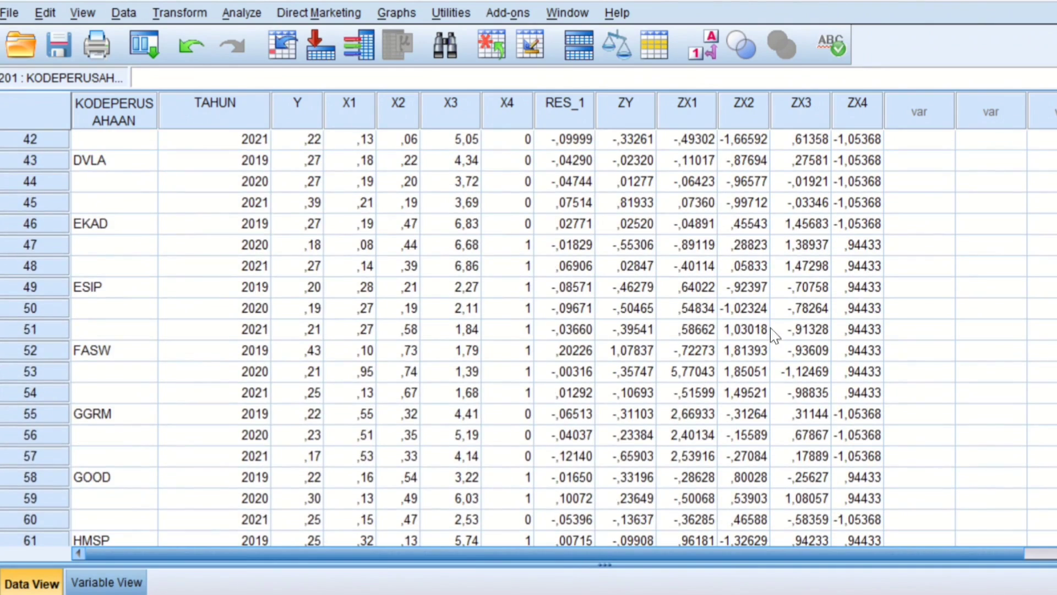
{"action": "left_click", "coordinate": [689, 372]}
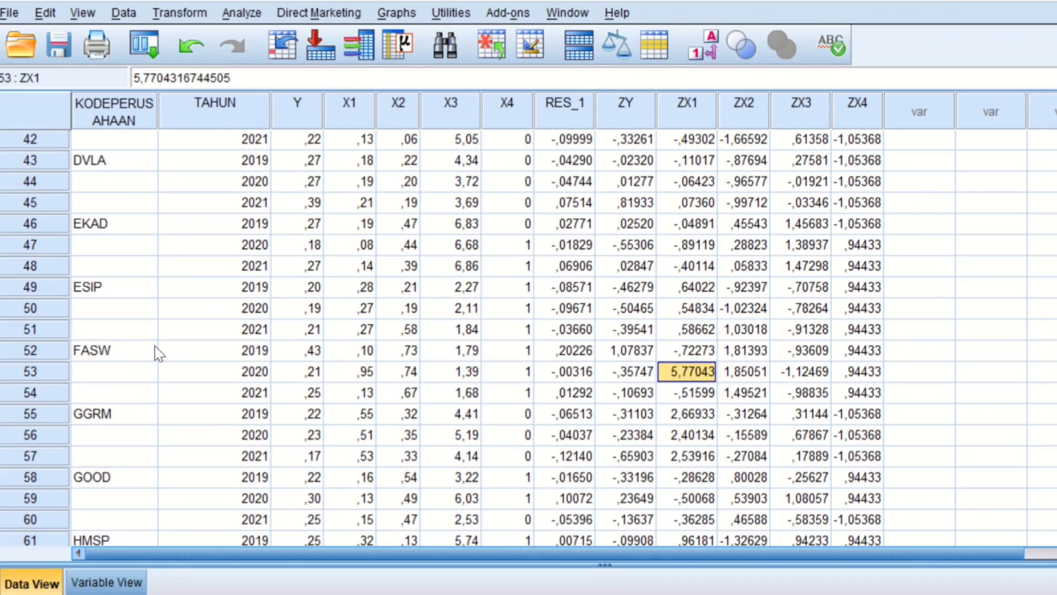
Delete the three FASW cases for 2019 to 2021, rows 52 to 54, from the dataset.
{"action": "left_click", "coordinate": [54, 355]}
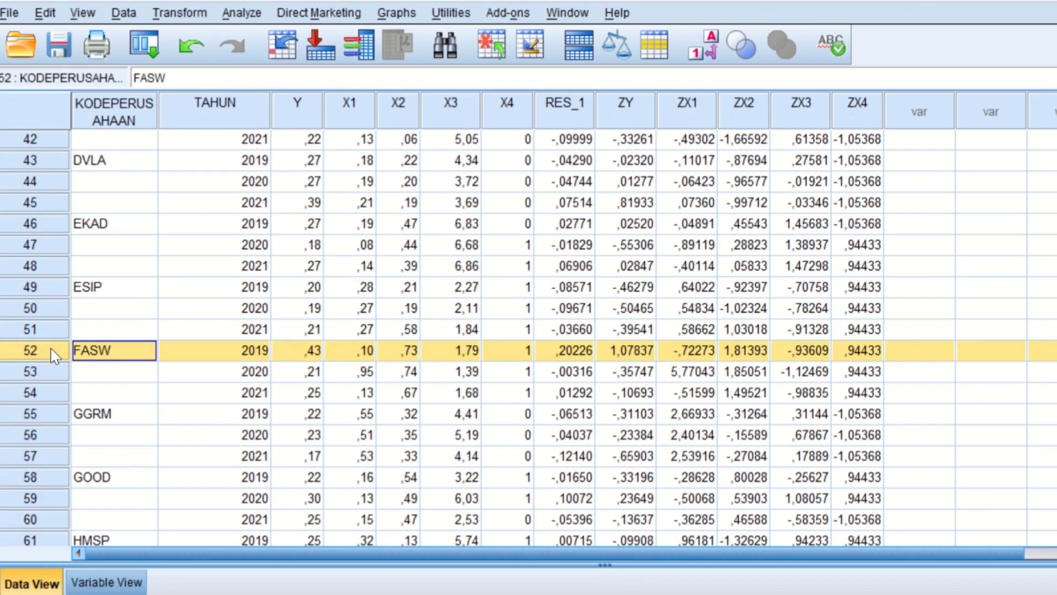
{"action": "left_click_drag", "start_coordinate": [54, 355], "coordinate": [58, 392]}
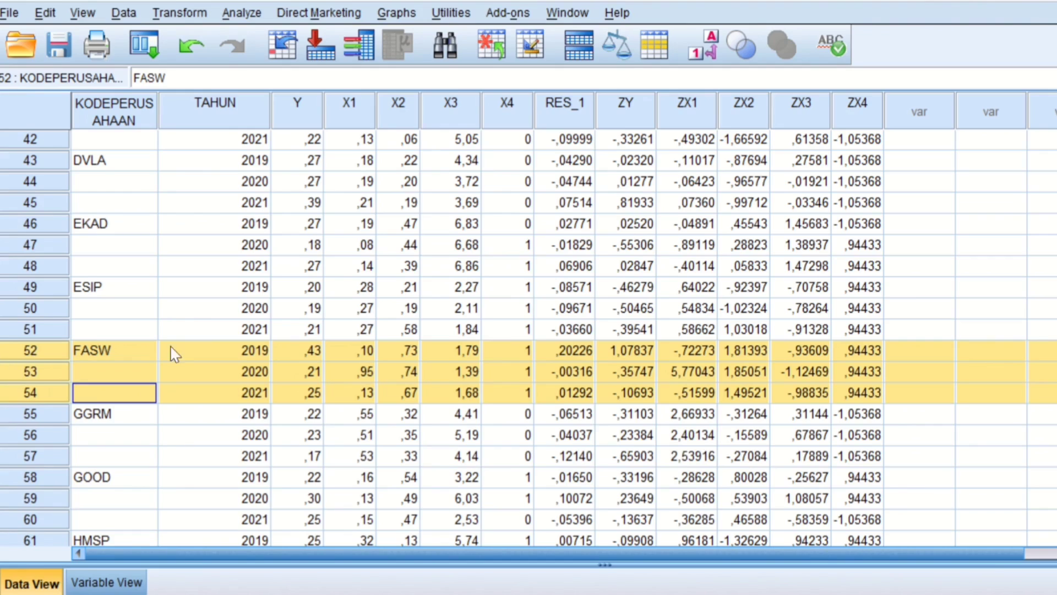
{"action": "right_click", "coordinate": [42, 350]}
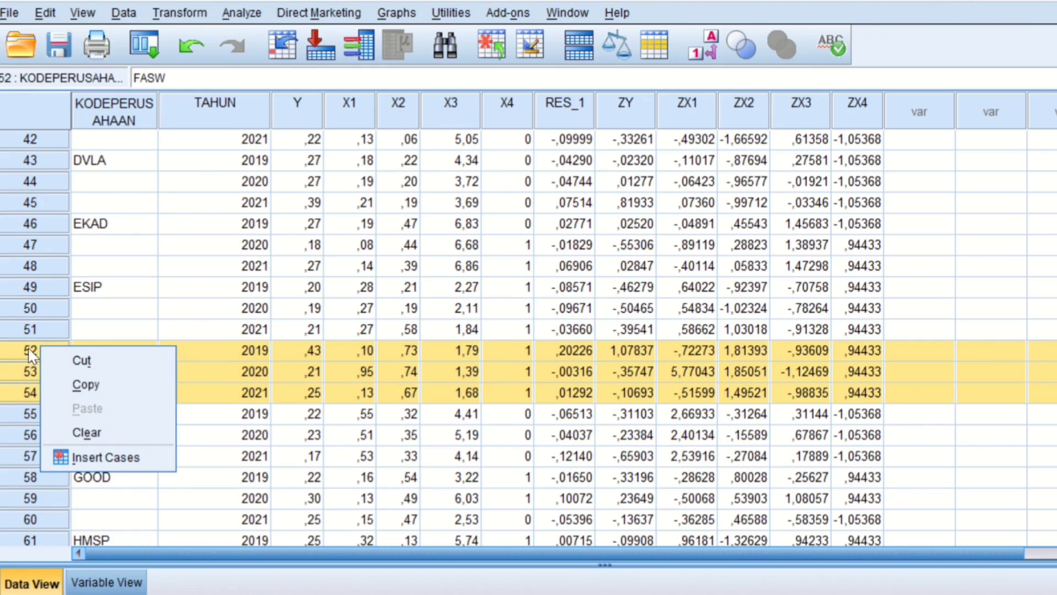
{"action": "left_click", "coordinate": [85, 433]}
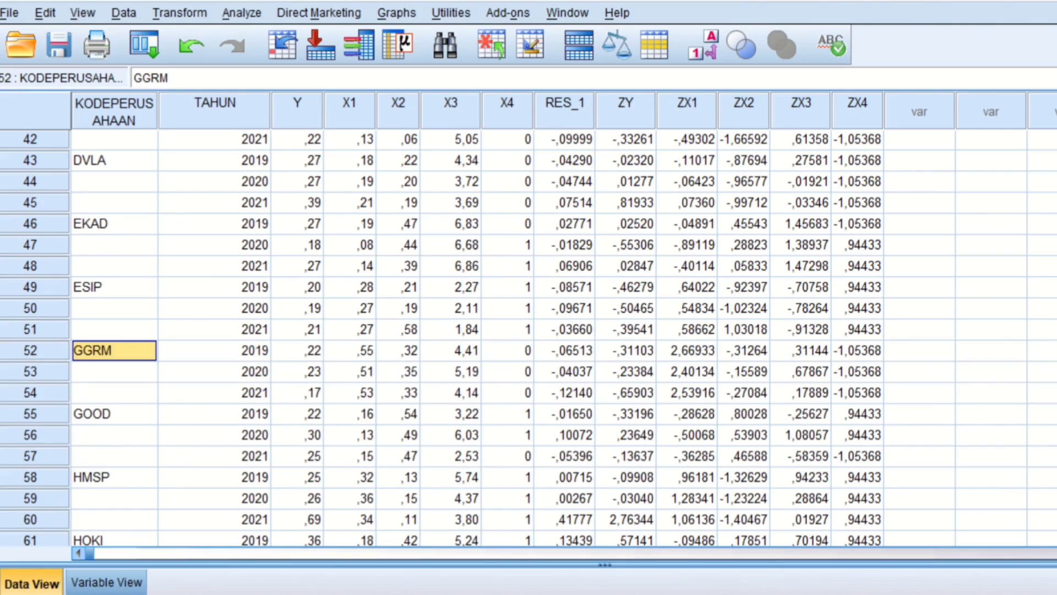
Find the extreme ZX1 value of the INTP 2020 case and delete the three INTP cases for 2019 to 2021, rows 85 to 87.
{"action": "scroll", "coordinate": [708, 387], "scroll_direction": "down", "scroll_amount": 10}
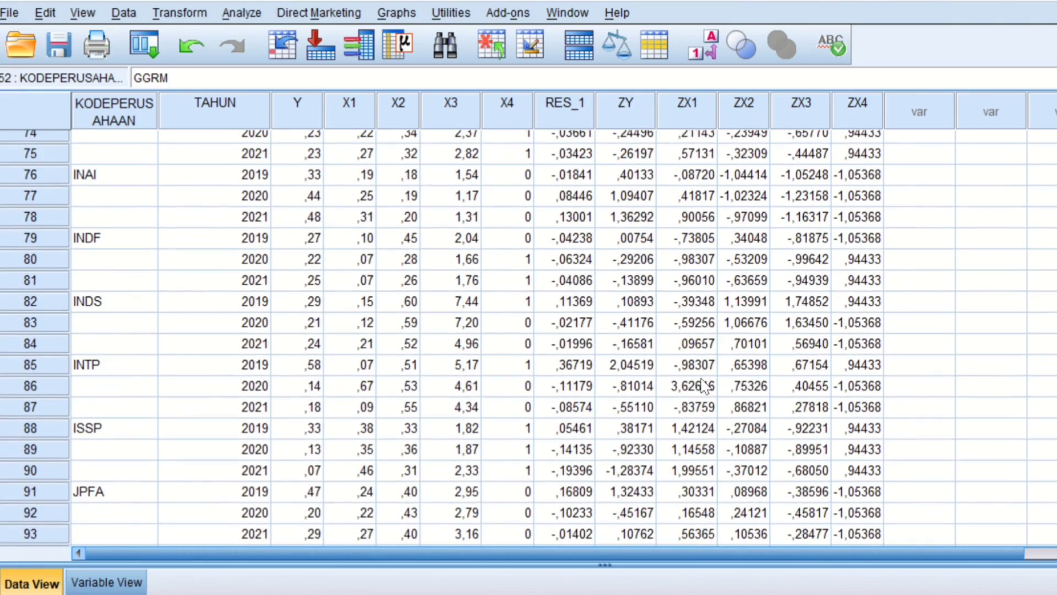
{"action": "left_click", "coordinate": [708, 387]}
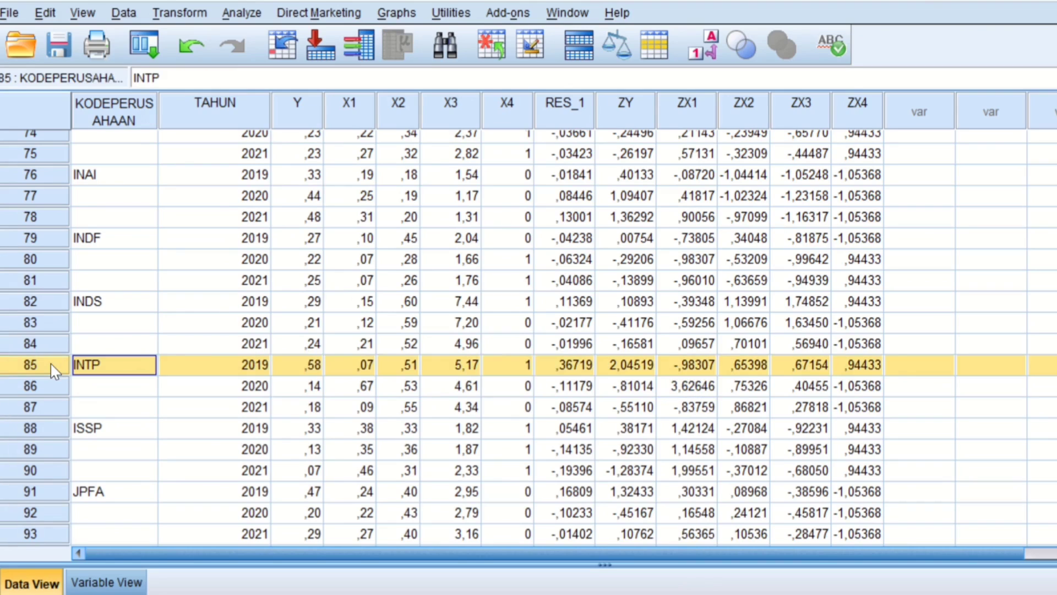
{"action": "left_click_drag", "start_coordinate": [53, 370], "coordinate": [56, 414]}
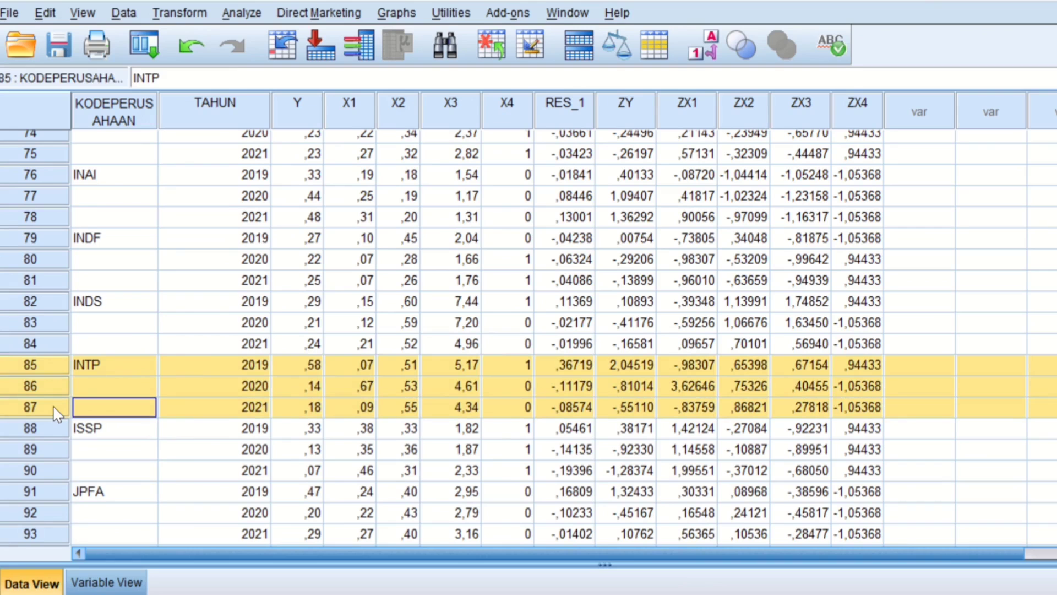
{"action": "right_click", "coordinate": [56, 415]}
{"action": "left_click", "coordinate": [104, 491]}
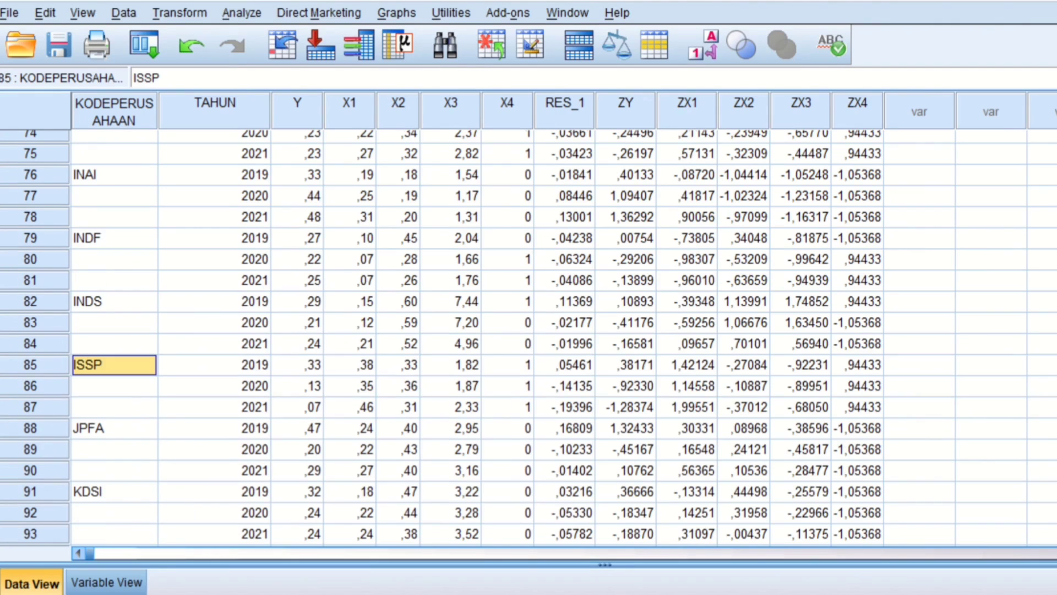
Find the extreme ZY value of the KINO 2020 case and delete the three KINO cases for 2019 to 2021, rows 97 to 99.
{"action": "scroll", "coordinate": [824, 274], "scroll_direction": "down", "scroll_amount": 5}
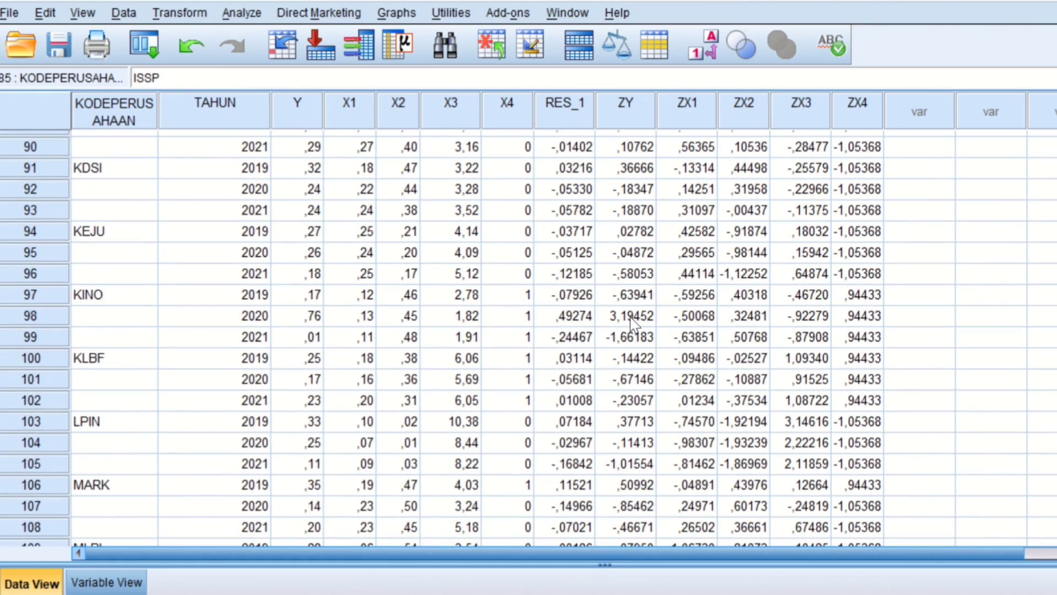
{"action": "left_click", "coordinate": [632, 318]}
{"action": "left_click", "coordinate": [48, 320]}
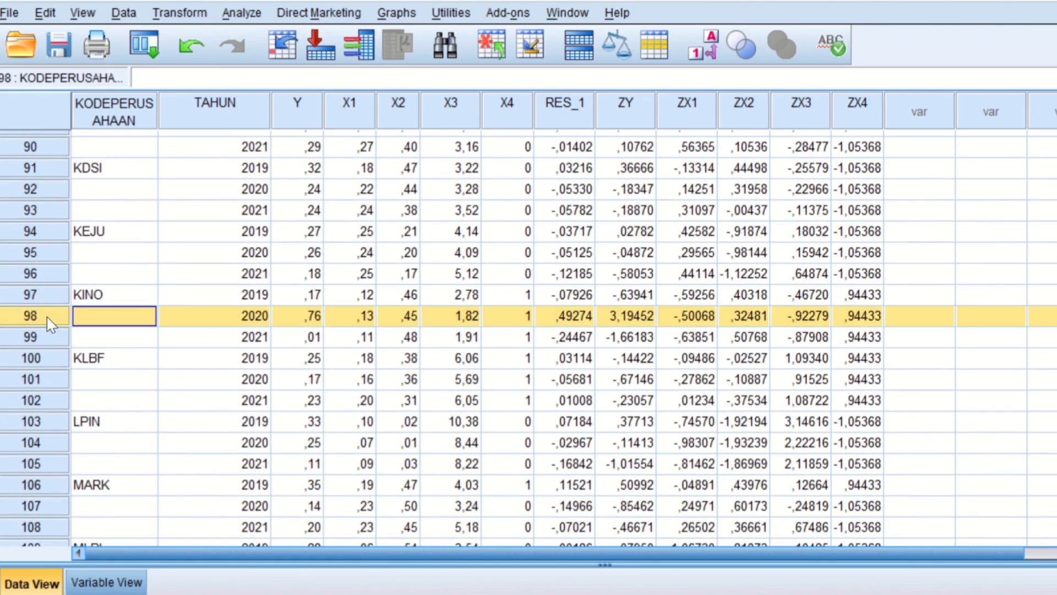
{"action": "left_click", "coordinate": [49, 296], "text": "shift"}
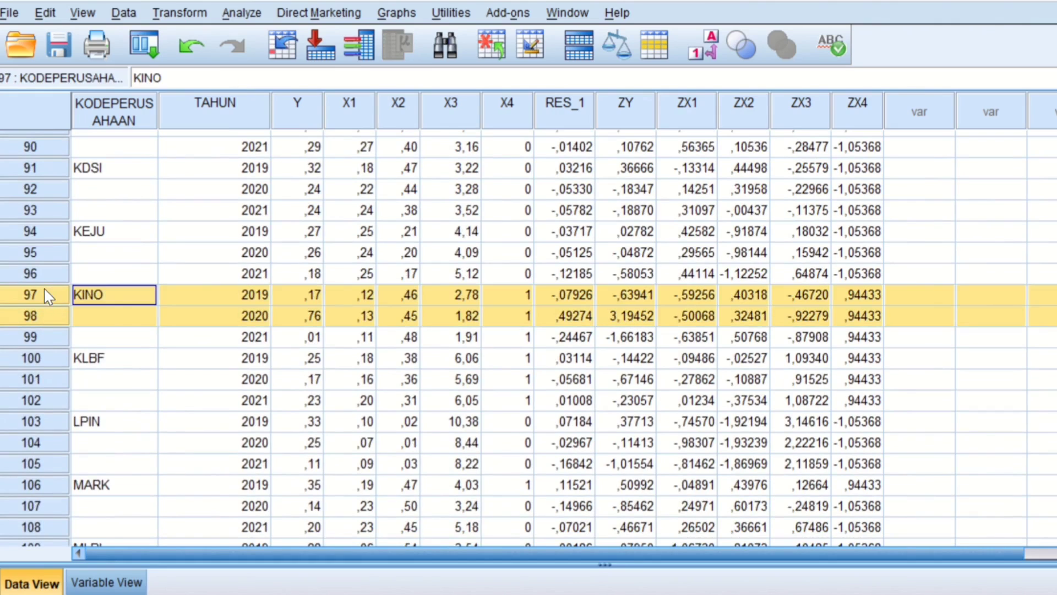
{"action": "right_click", "coordinate": [50, 340]}
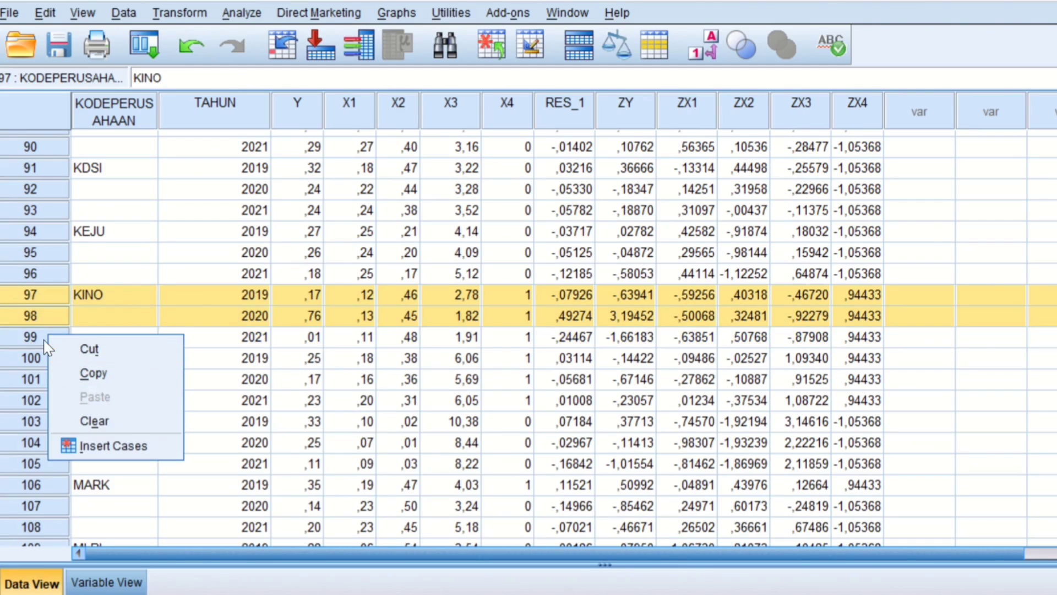
{"action": "left_click", "coordinate": [47, 346]}
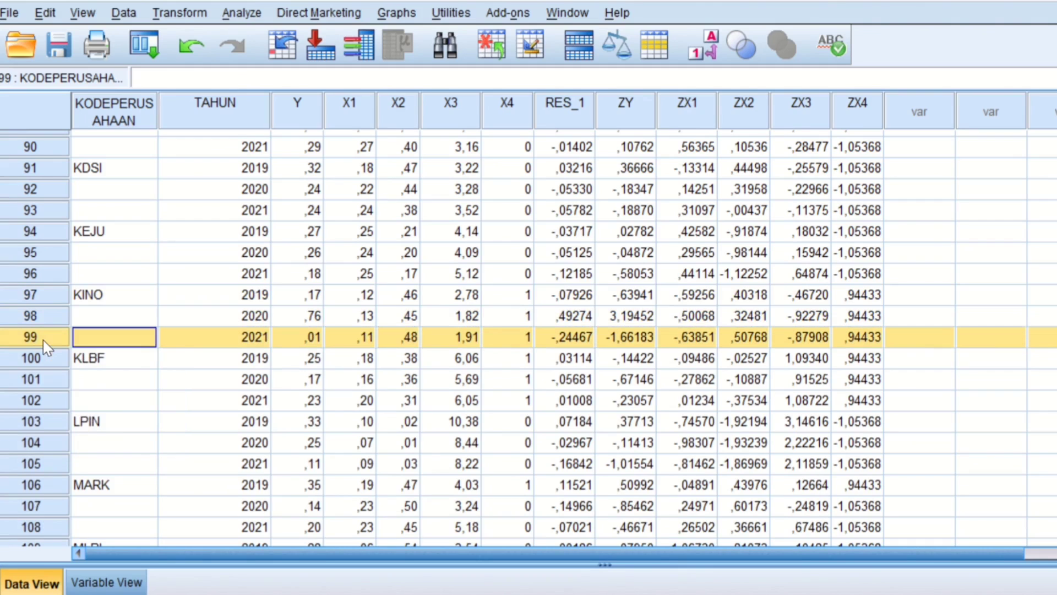
{"action": "left_click", "coordinate": [41, 297], "text": "ctrl"}
{"action": "left_click", "coordinate": [38, 308], "text": "ctrl"}
{"action": "right_click", "coordinate": [38, 307], "text": "ctrl"}
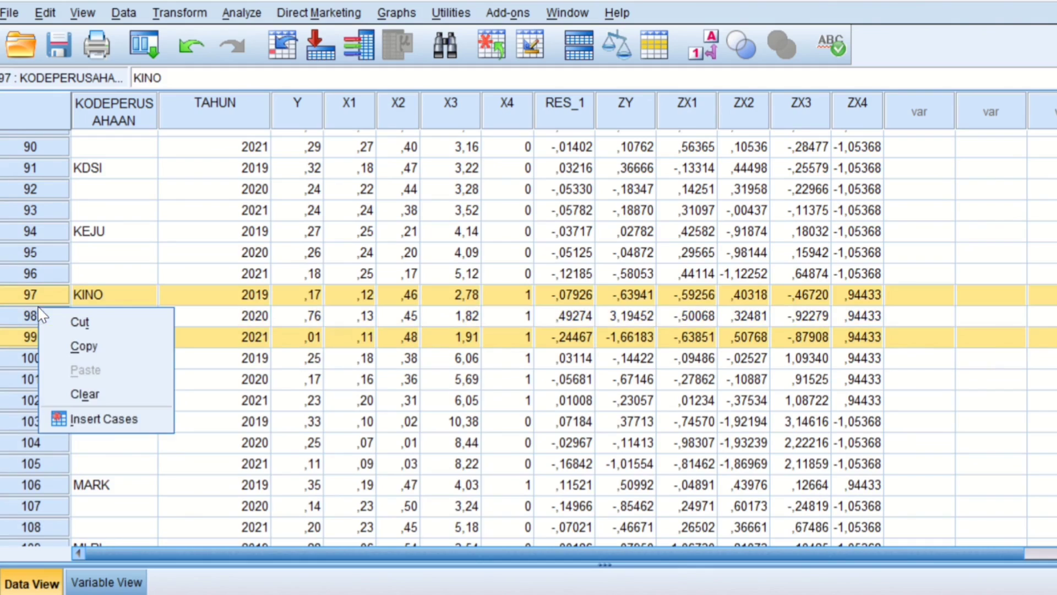
{"action": "left_click", "coordinate": [21, 311], "text": "ctrl"}
{"action": "right_click", "coordinate": [22, 312]}
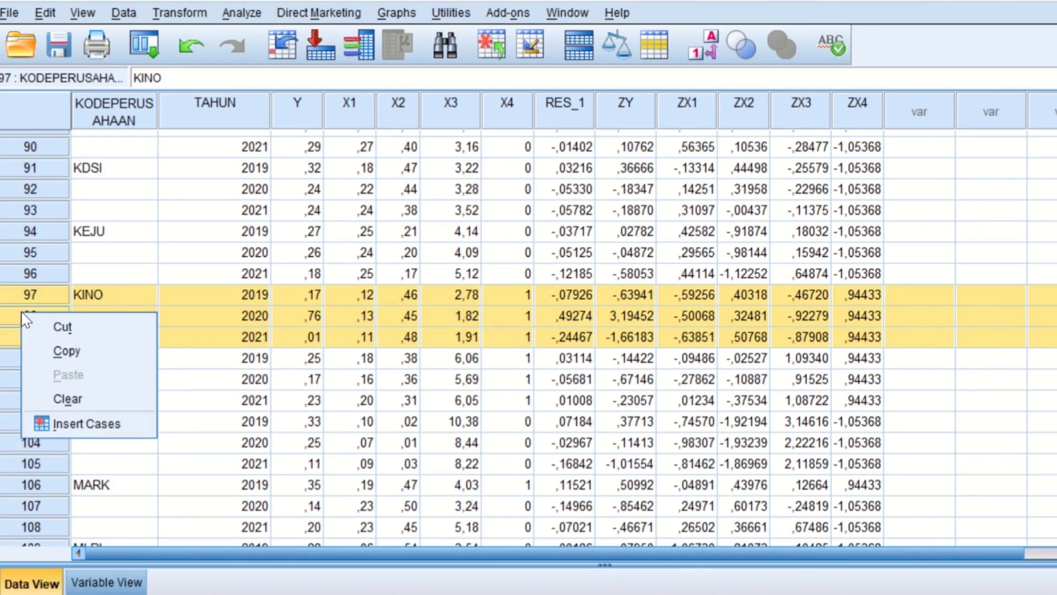
{"action": "left_click", "coordinate": [75, 396]}
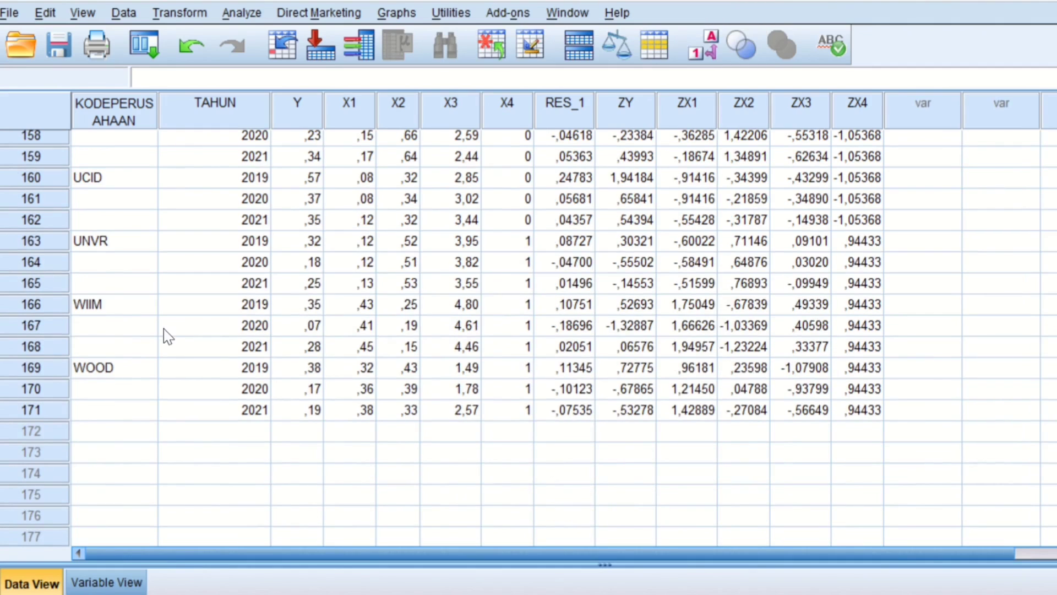
Rerun the linear regression of Y on X1 to X4 on the remaining cases, saving the unstandardized residuals.
{"action": "left_click", "coordinate": [53, 412]}
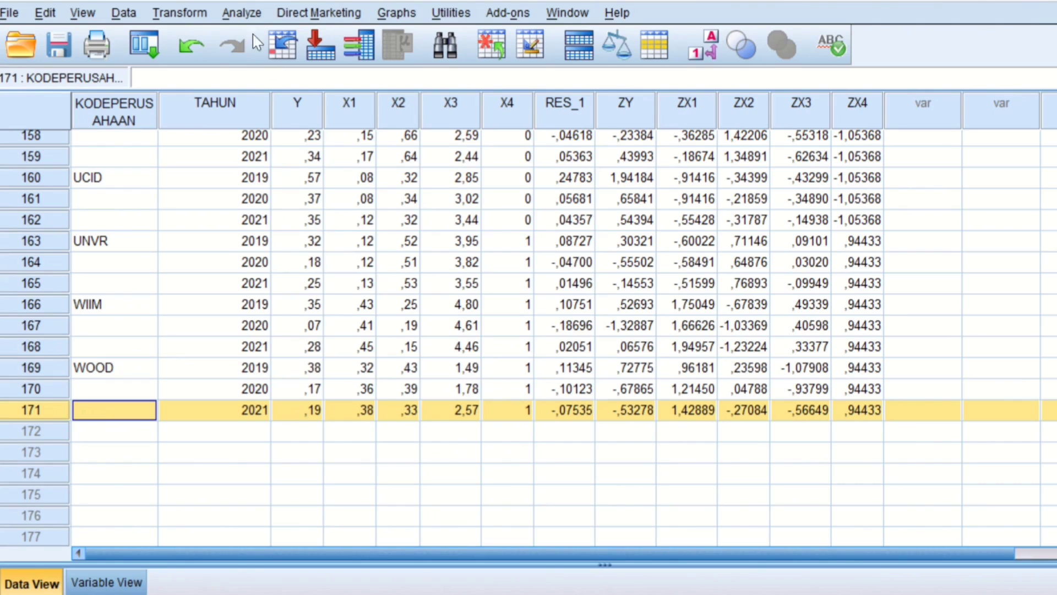
{"action": "left_click", "coordinate": [245, 15]}
{"action": "mouse_move", "coordinate": [380, 214]}
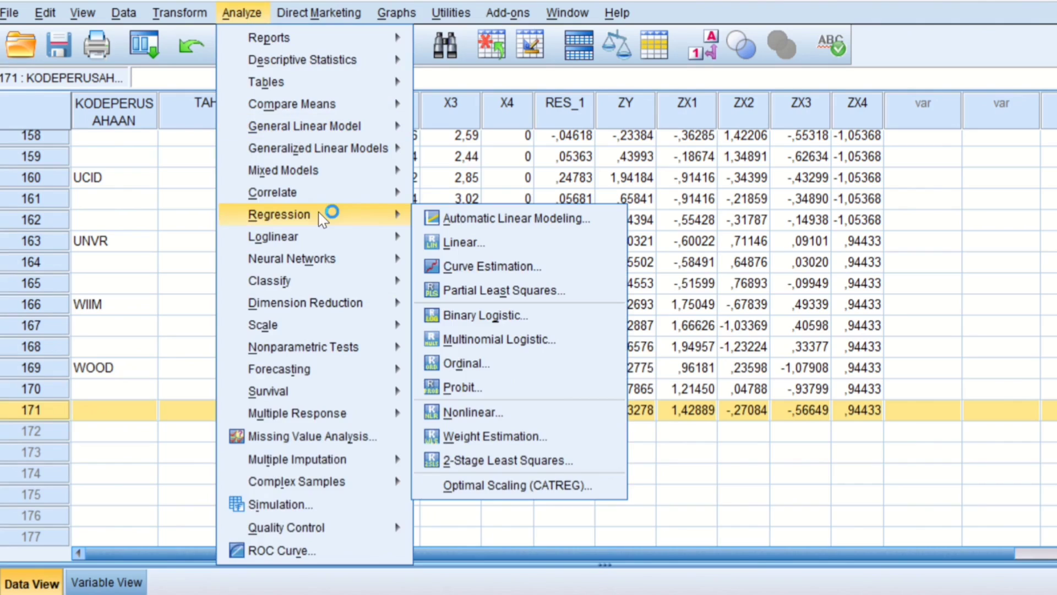
{"action": "left_click", "coordinate": [483, 243]}
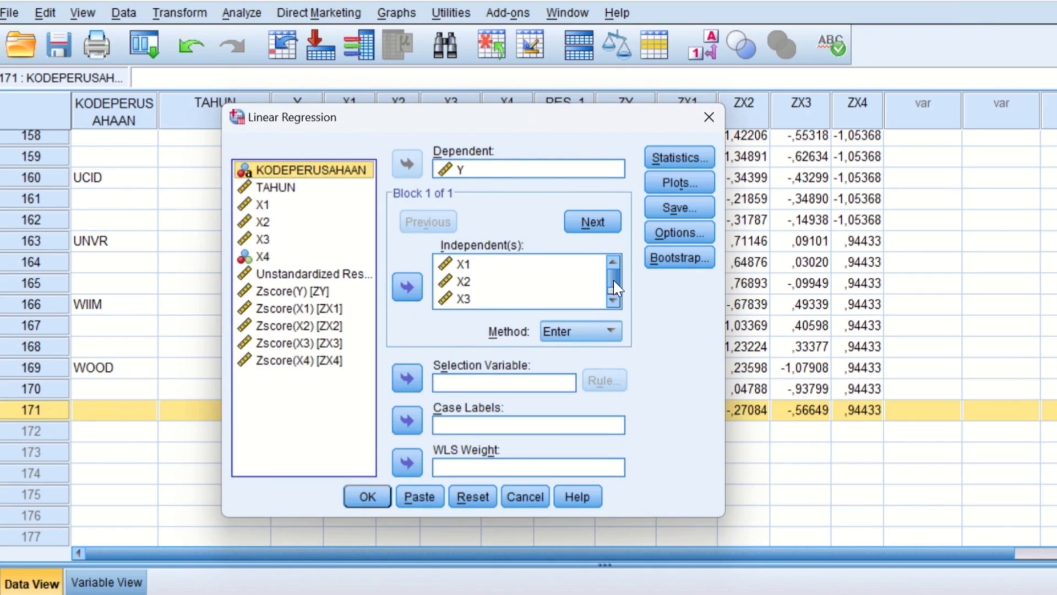
{"action": "scroll", "coordinate": [613, 278], "scroll_direction": "down", "scroll_amount": 1}
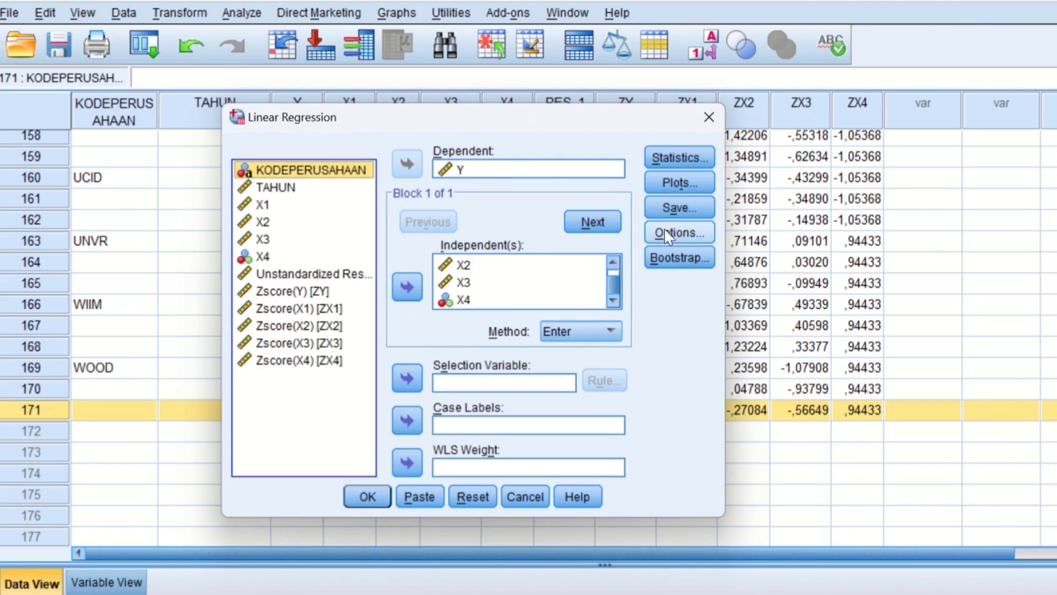
{"action": "left_click", "coordinate": [676, 209]}
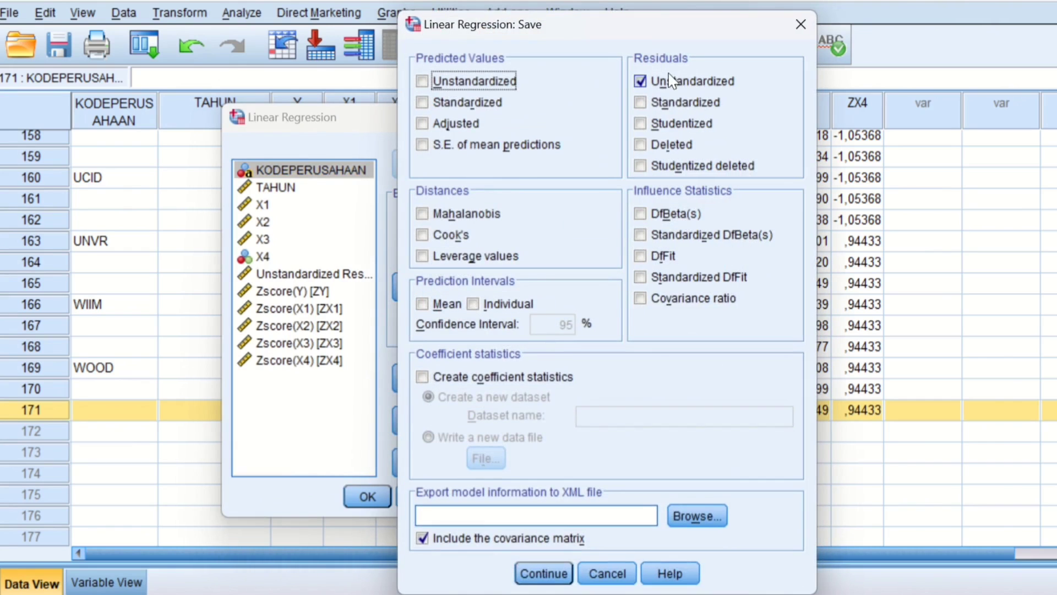
{"action": "left_click", "coordinate": [545, 571]}
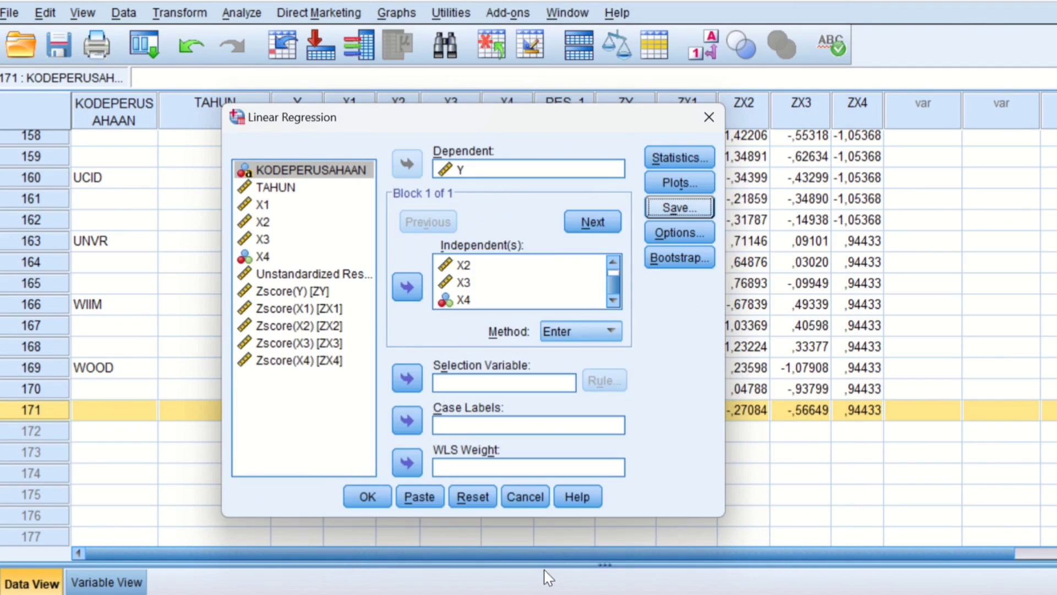
{"action": "left_click", "coordinate": [367, 499]}
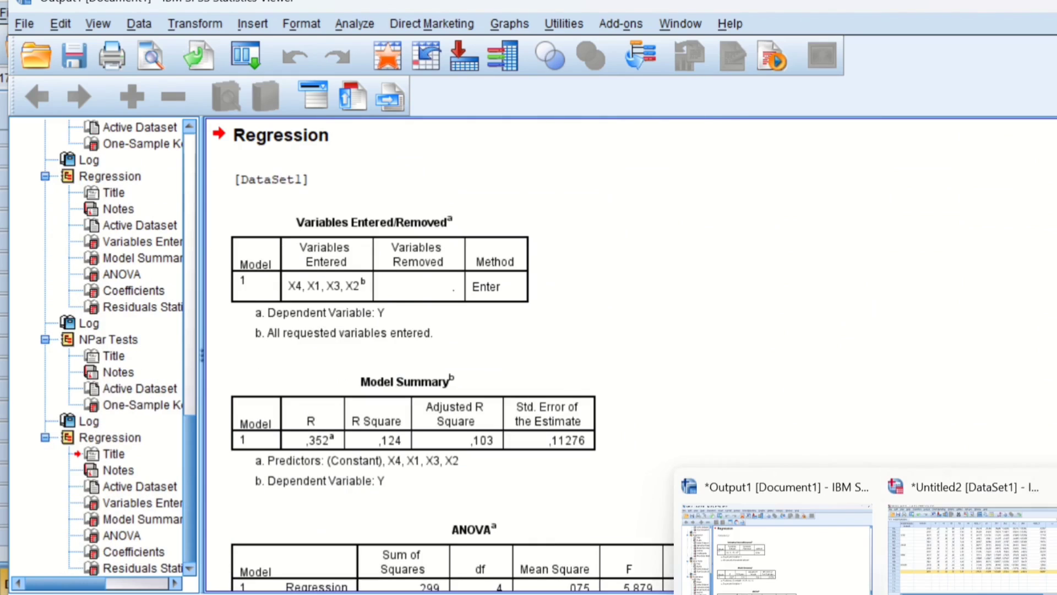
Return to the dataset and compare the residual variables RES_1 and RES_2 in the variable definitions.
{"action": "left_click", "coordinate": [969, 529]}
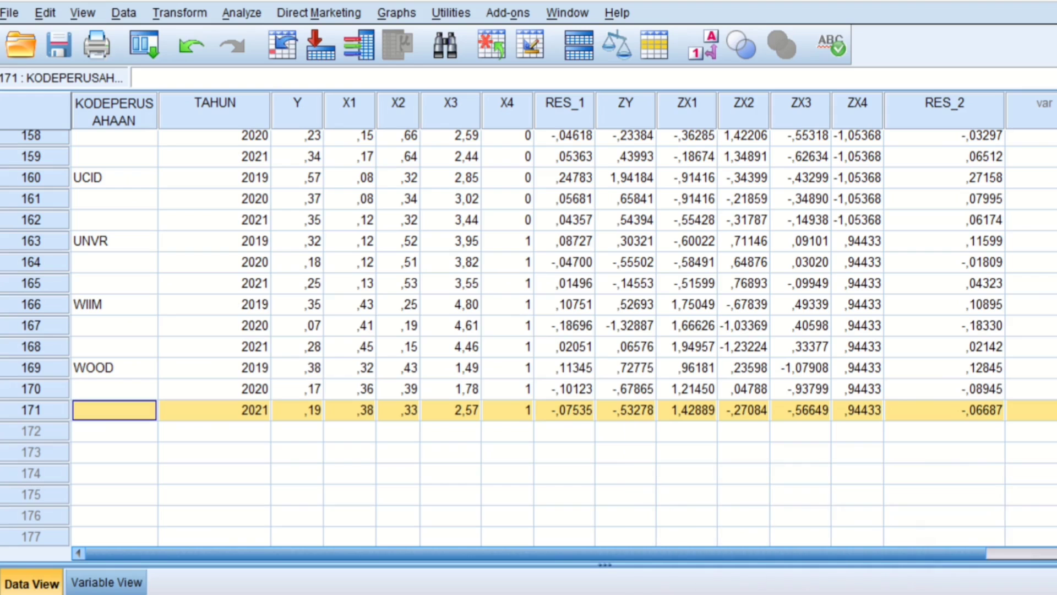
{"action": "left_click", "coordinate": [91, 588]}
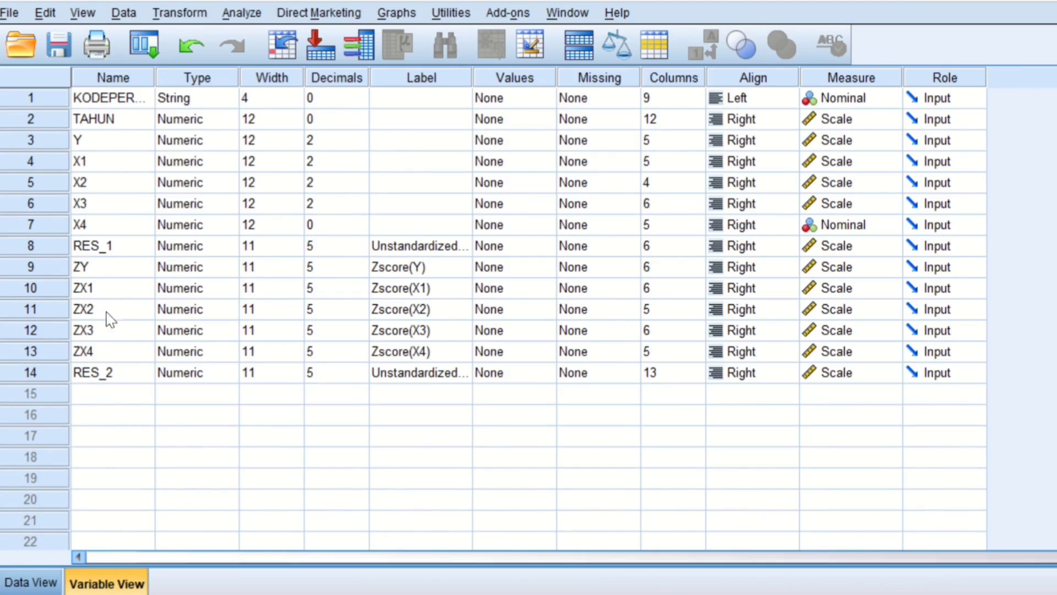
{"action": "left_click", "coordinate": [97, 249]}
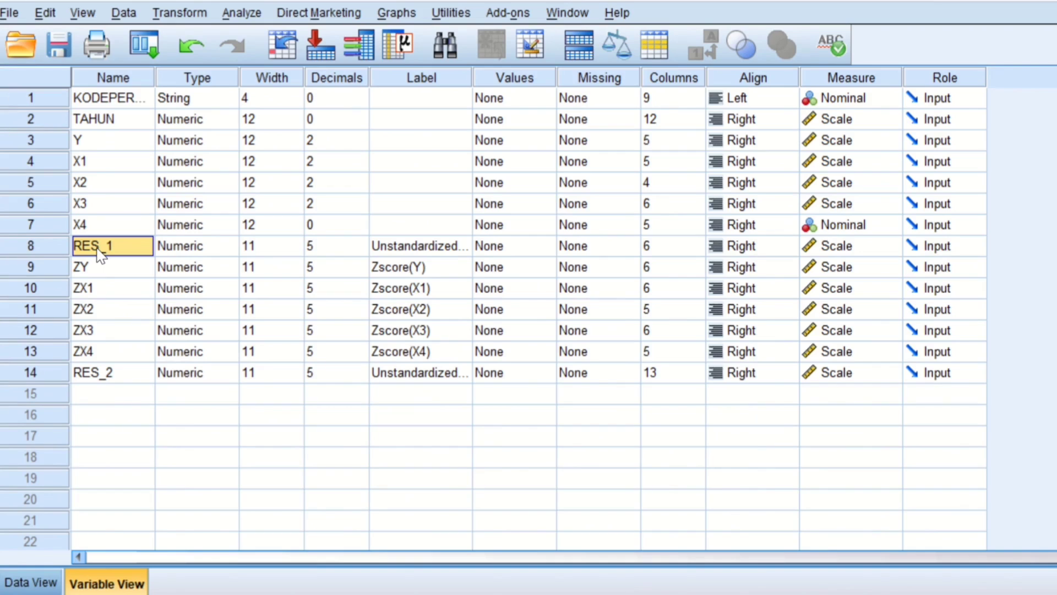
{"action": "left_click", "coordinate": [136, 377]}
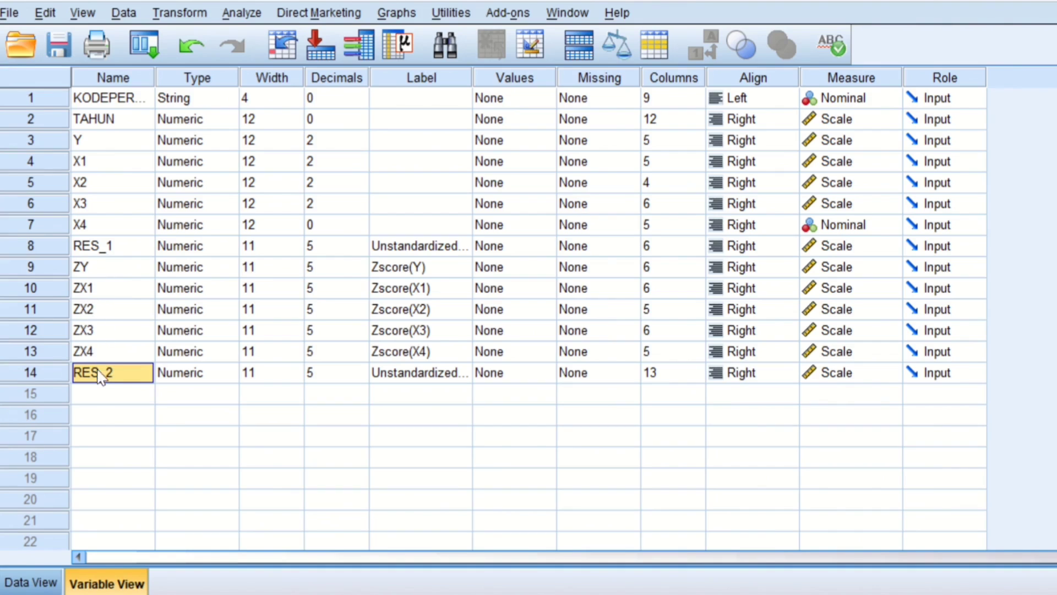
{"action": "left_click", "coordinate": [43, 582]}
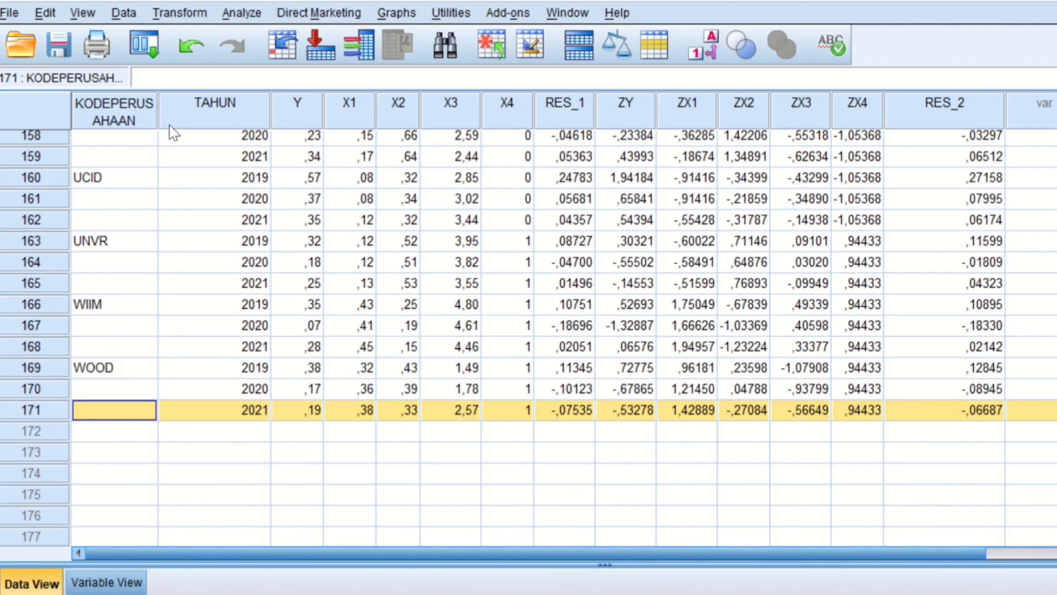
Set up a one-sample Kolmogorov-Smirnov test against the normal distribution with the newest unstandardized residual, RES_2, as the test variable.
{"action": "left_click", "coordinate": [242, 14]}
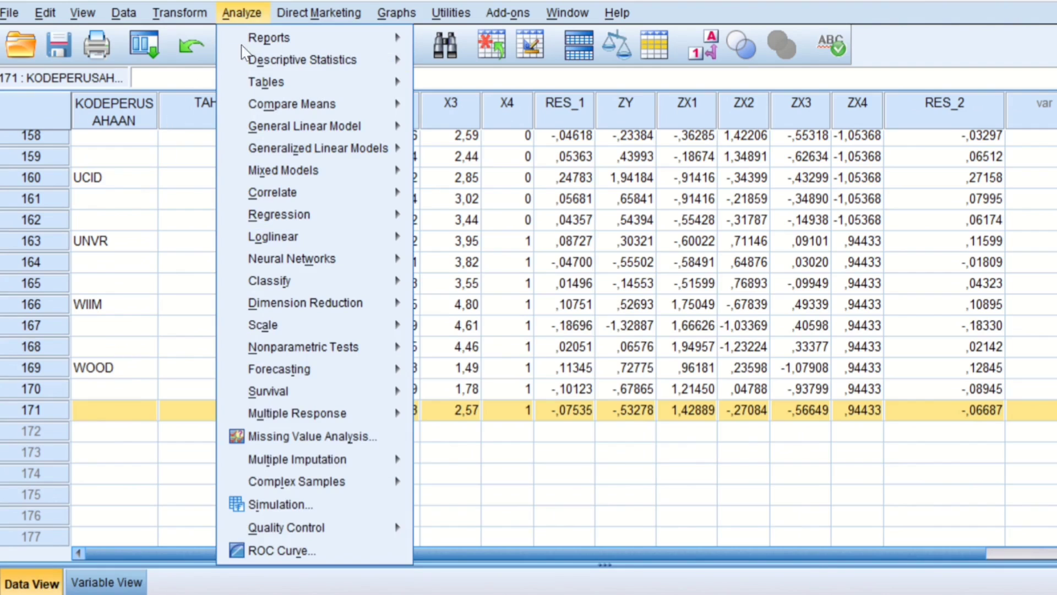
{"action": "mouse_move", "coordinate": [310, 344]}
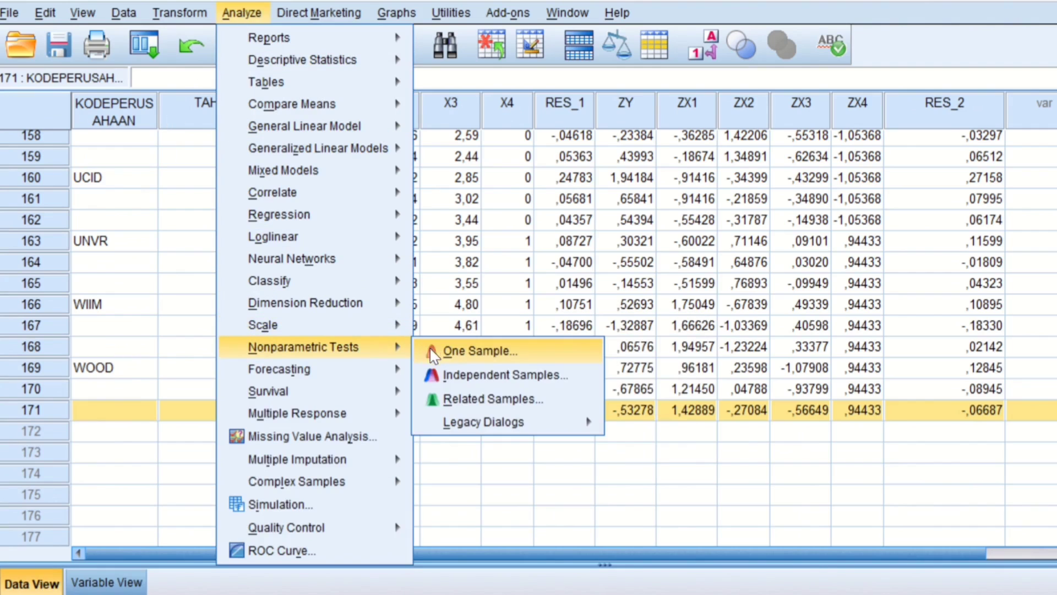
{"action": "mouse_move", "coordinate": [481, 427]}
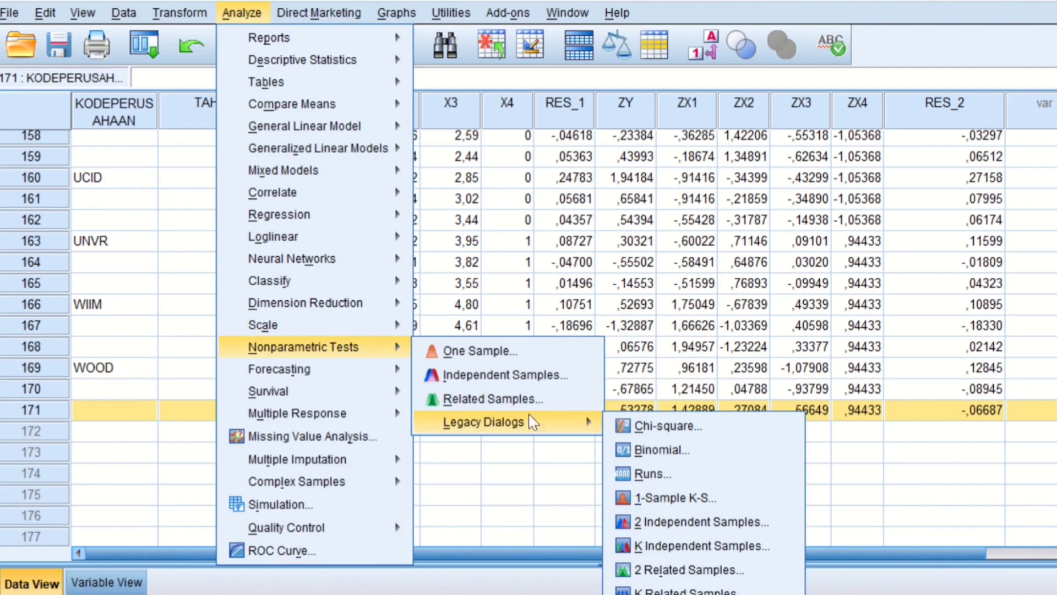
{"action": "left_click", "coordinate": [685, 498]}
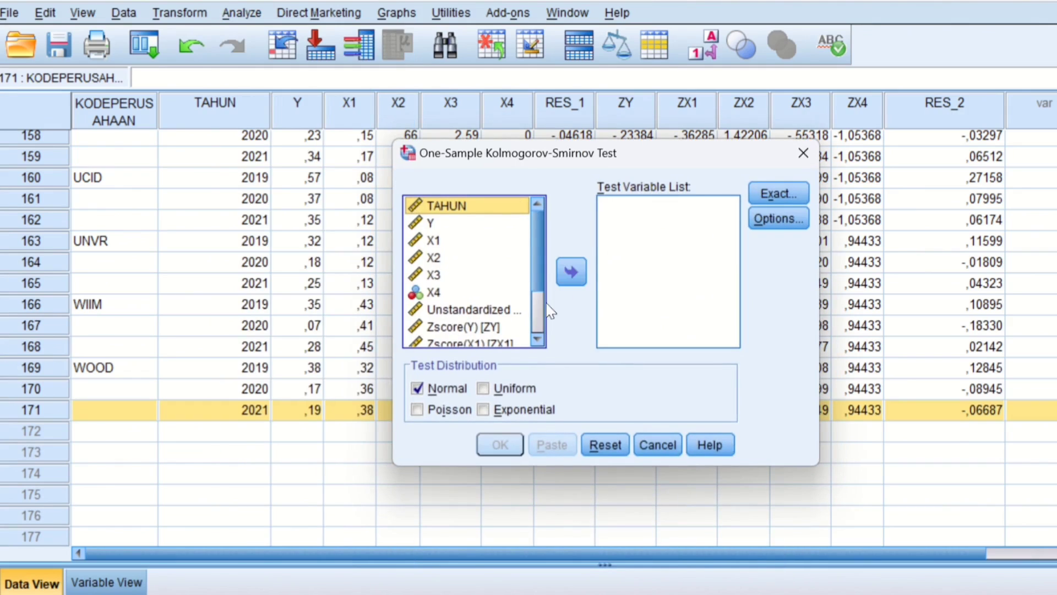
{"action": "scroll", "coordinate": [548, 306], "scroll_direction": "down", "scroll_amount": 2}
{"action": "left_click", "coordinate": [509, 339]}
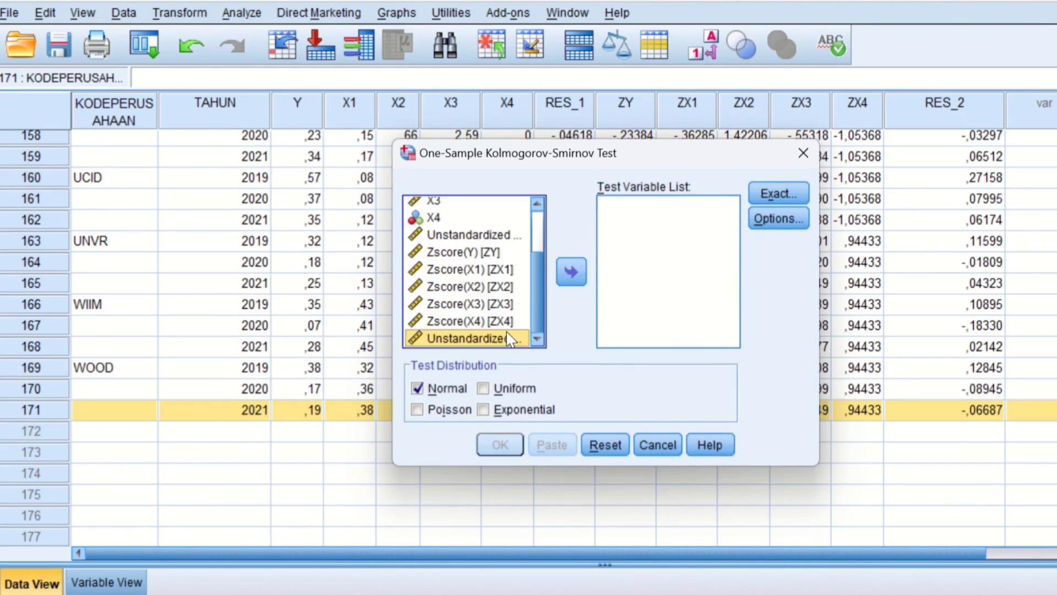
{"action": "left_click", "coordinate": [573, 270]}
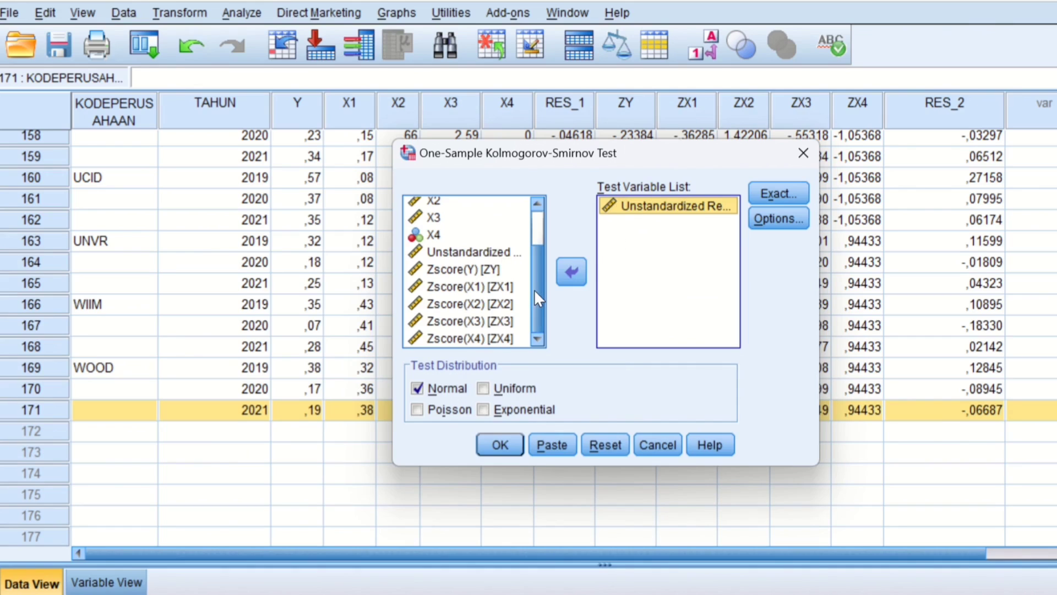
Remove the RES_2 residual from the test variables, add it back as the only one, and run the Kolmogorov-Smirnov test.
{"action": "mouse_move", "coordinate": [534, 290]}
{"action": "left_mouse_down"}
{"action": "mouse_move", "coordinate": [537, 259]}
{"action": "mouse_move", "coordinate": [540, 305]}
{"action": "left_mouse_up"}
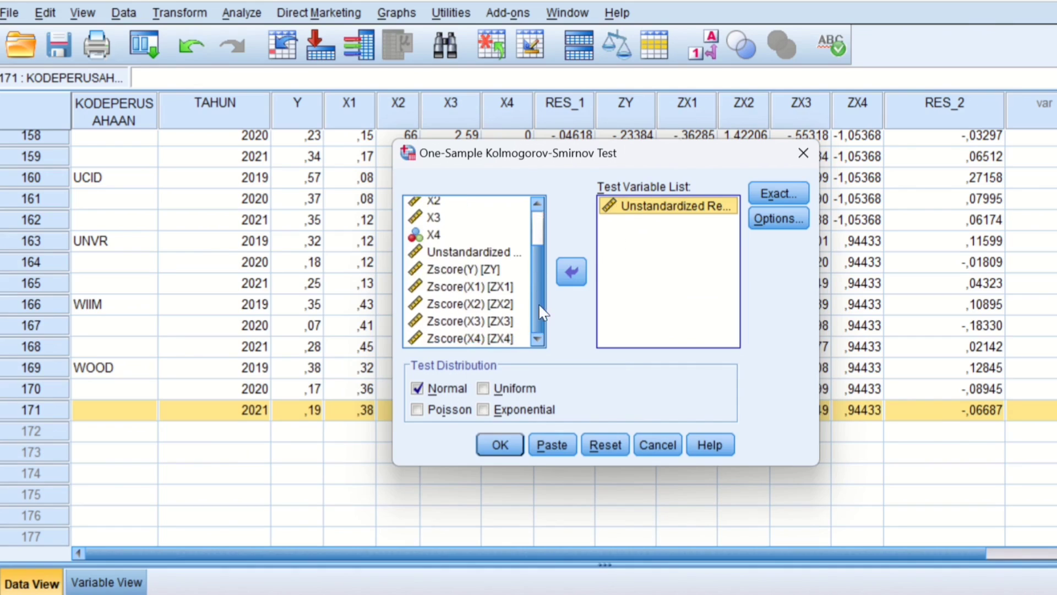
{"action": "left_click", "coordinate": [495, 255]}
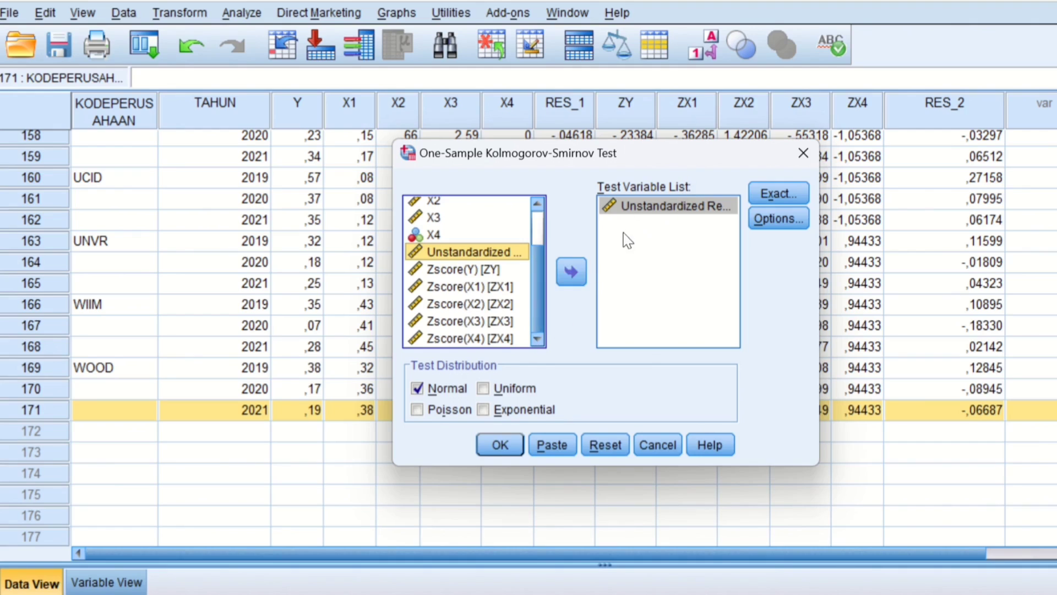
{"action": "left_click", "coordinate": [635, 207]}
{"action": "left_click", "coordinate": [571, 271]}
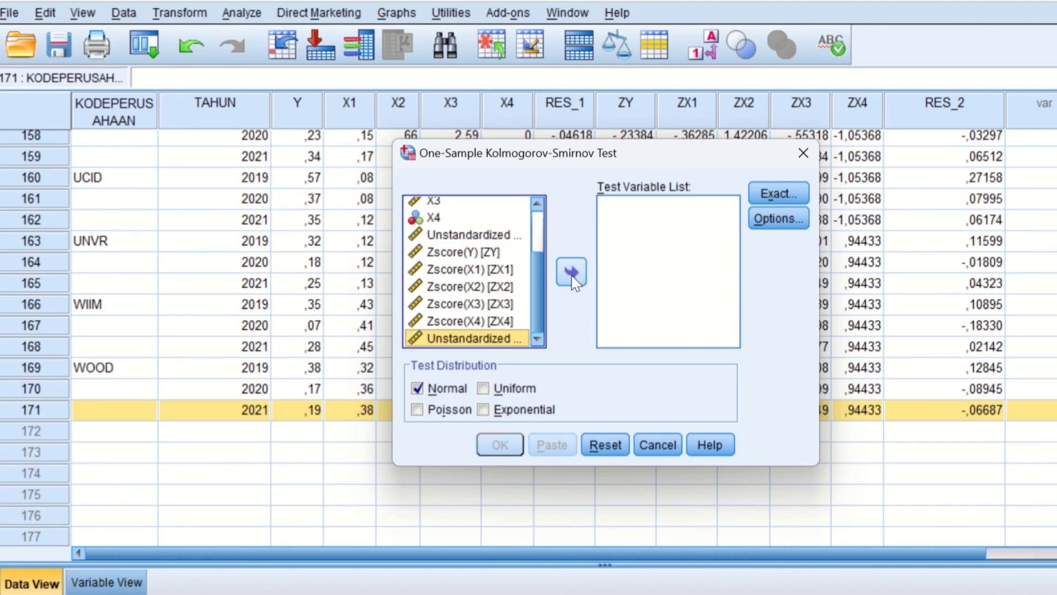
{"action": "left_click", "coordinate": [573, 272]}
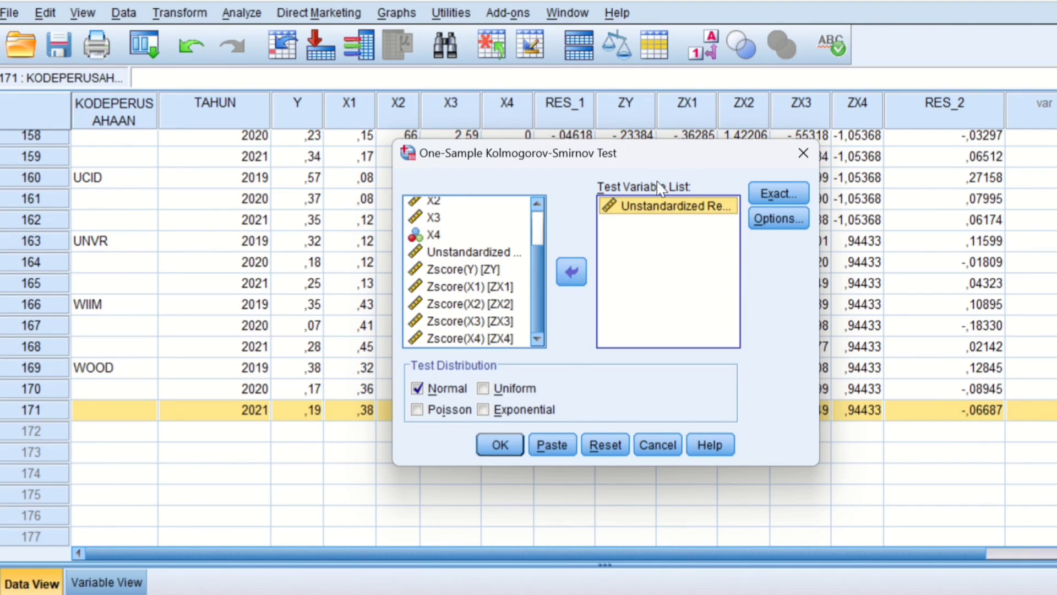
{"action": "left_click", "coordinate": [500, 445]}
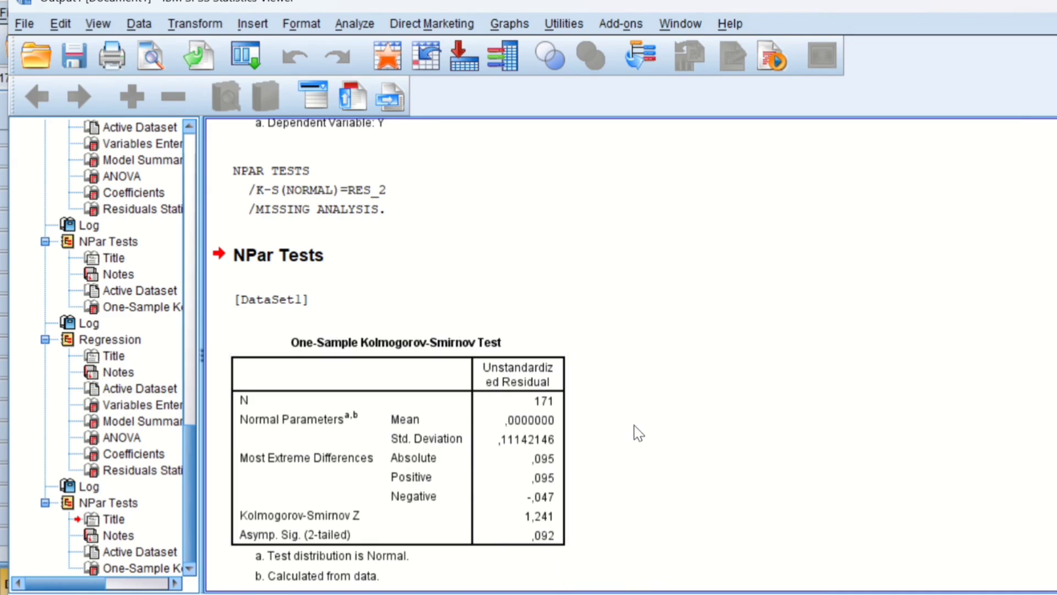
{"action": "mouse_move", "coordinate": [708, 1]}
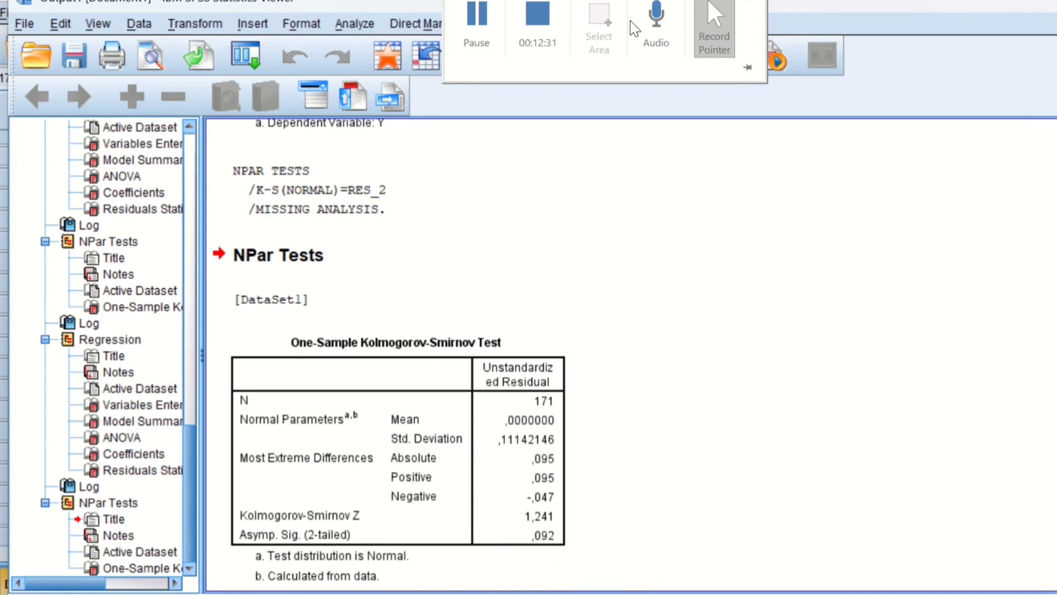